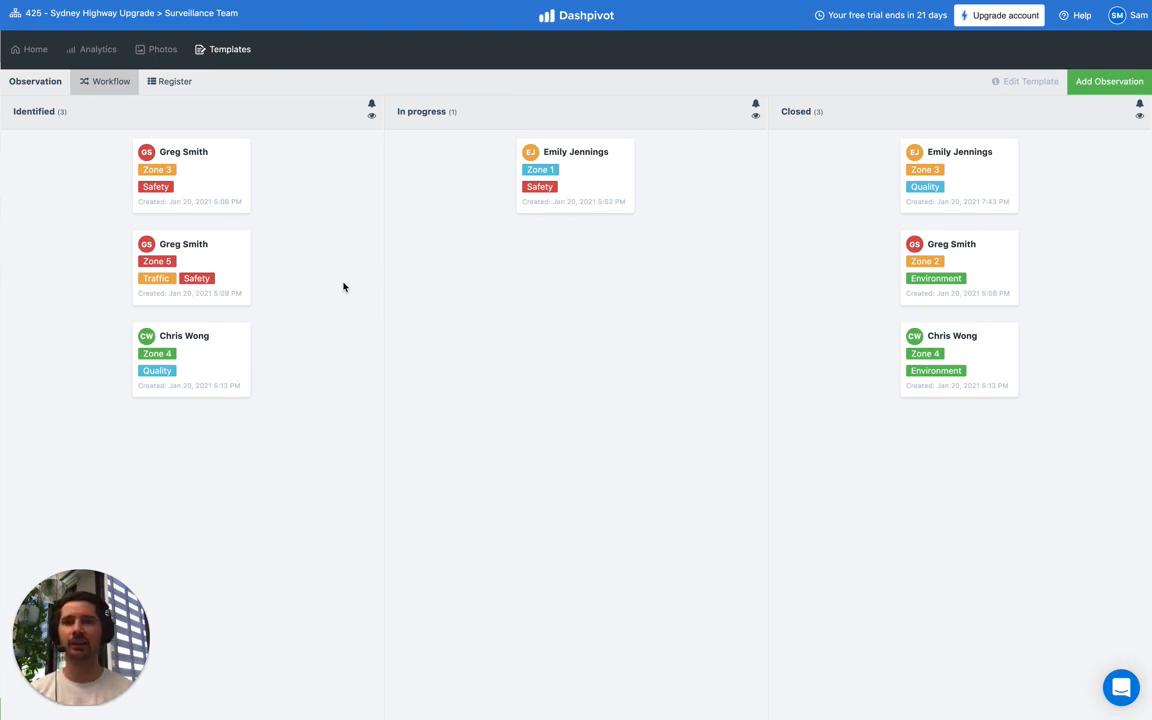
Step: View the Observation entries as a register, and open the HSEQ analytics dashboard
left_click(176, 92)
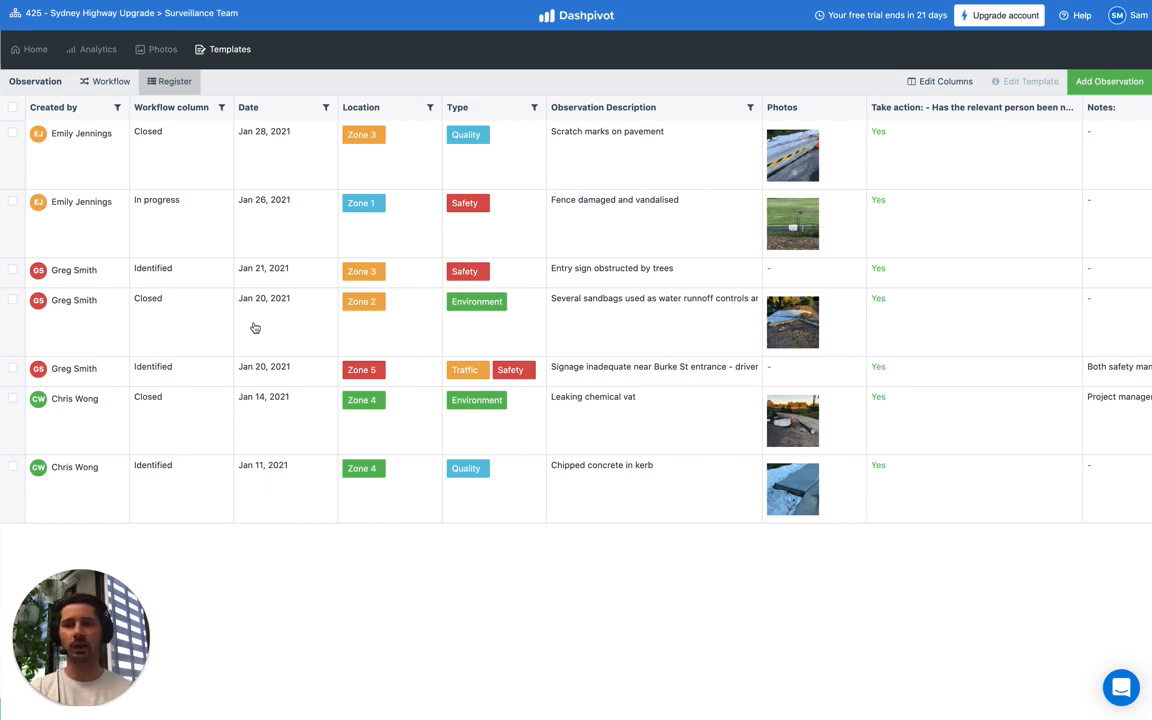
left_click(97, 50)
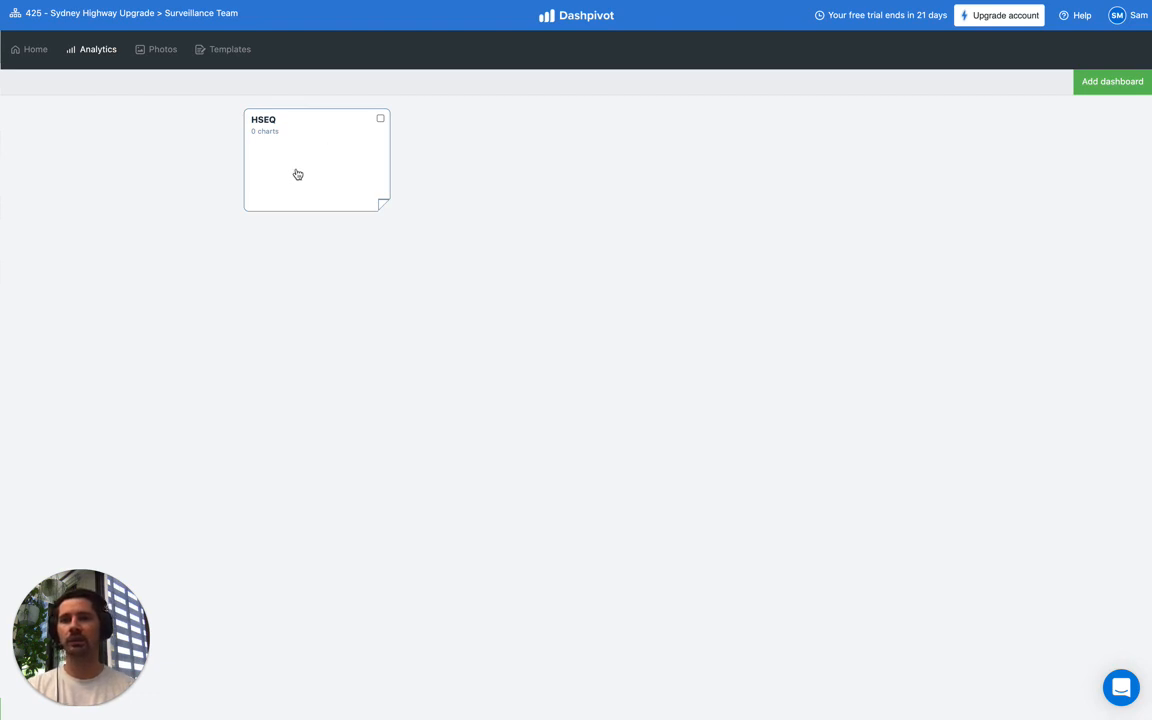
left_click(348, 165)
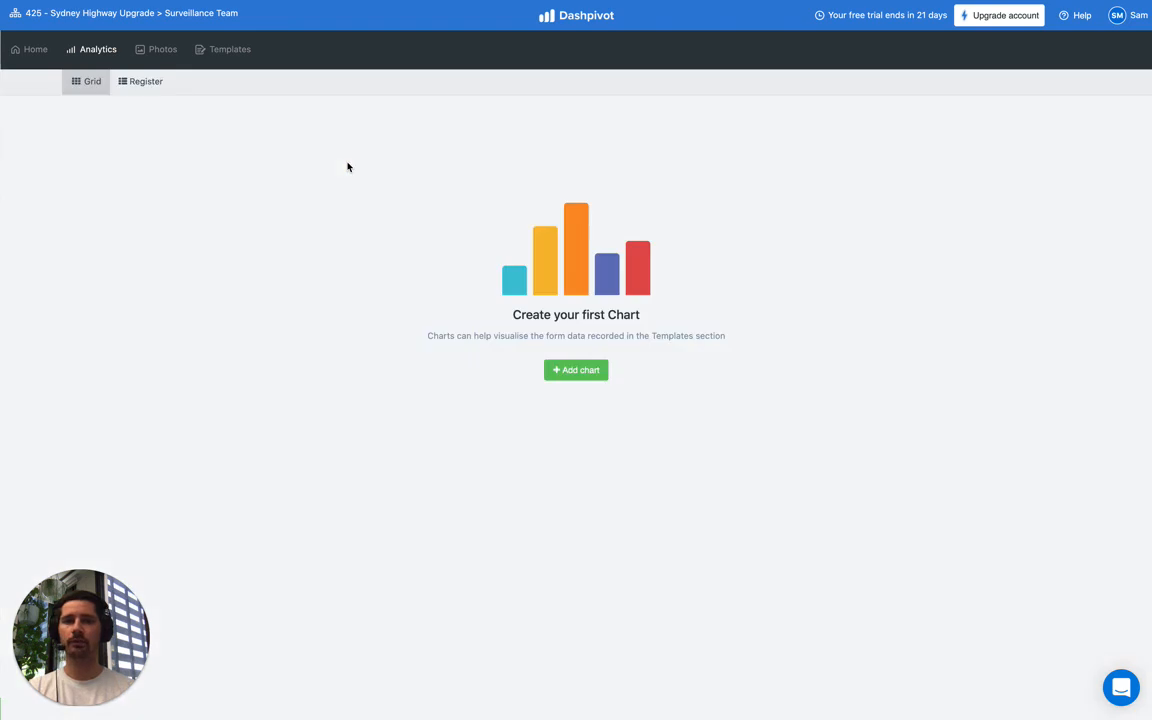
Step: Add a Frequency chart to the HSEQ dashboard with the Observation template as its source
left_click(581, 375)
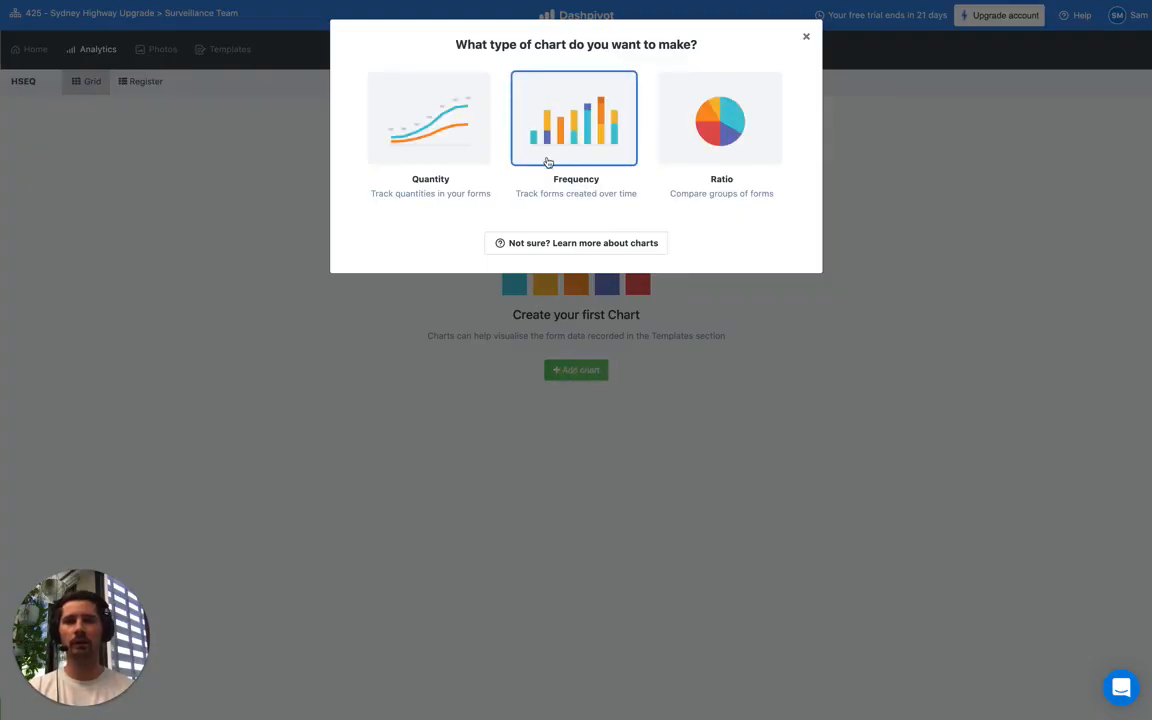
left_click(605, 160)
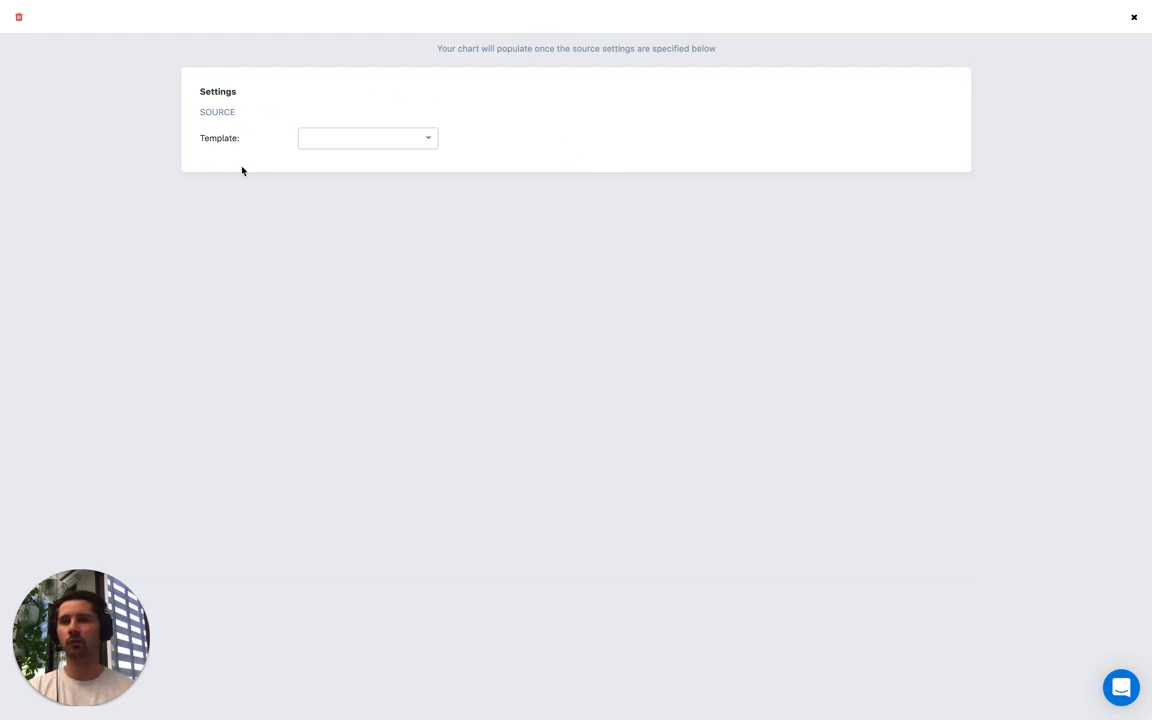
left_click(334, 141)
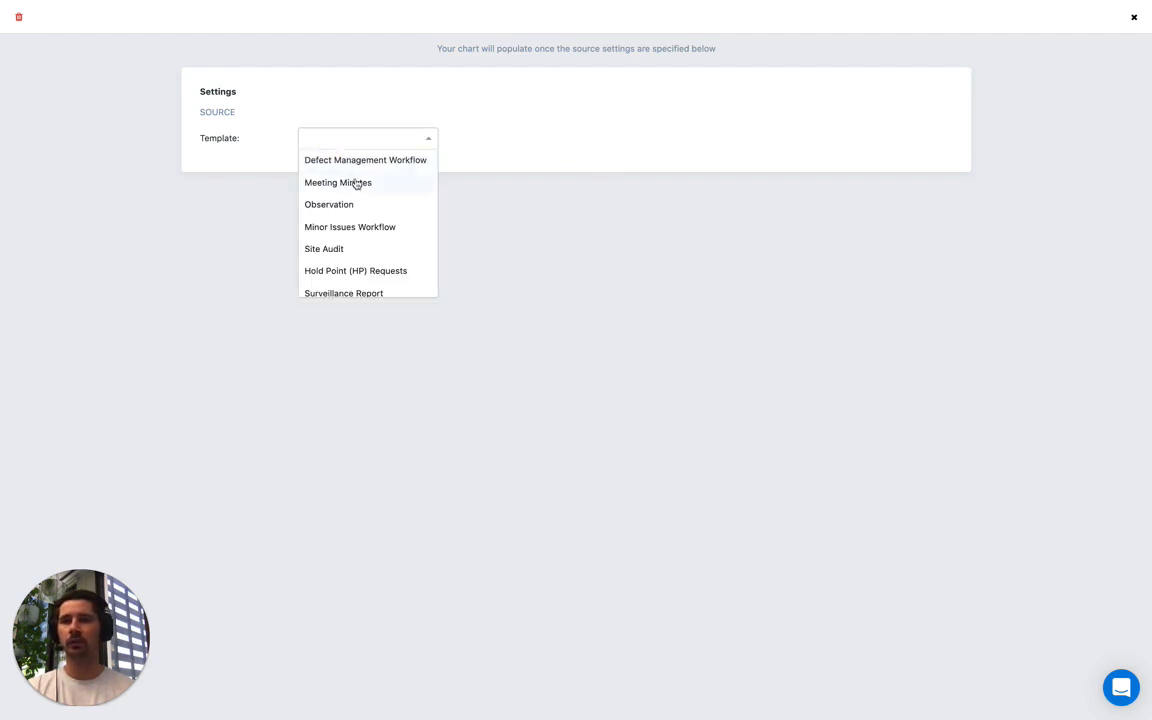
scroll(360, 205, "up", 1)
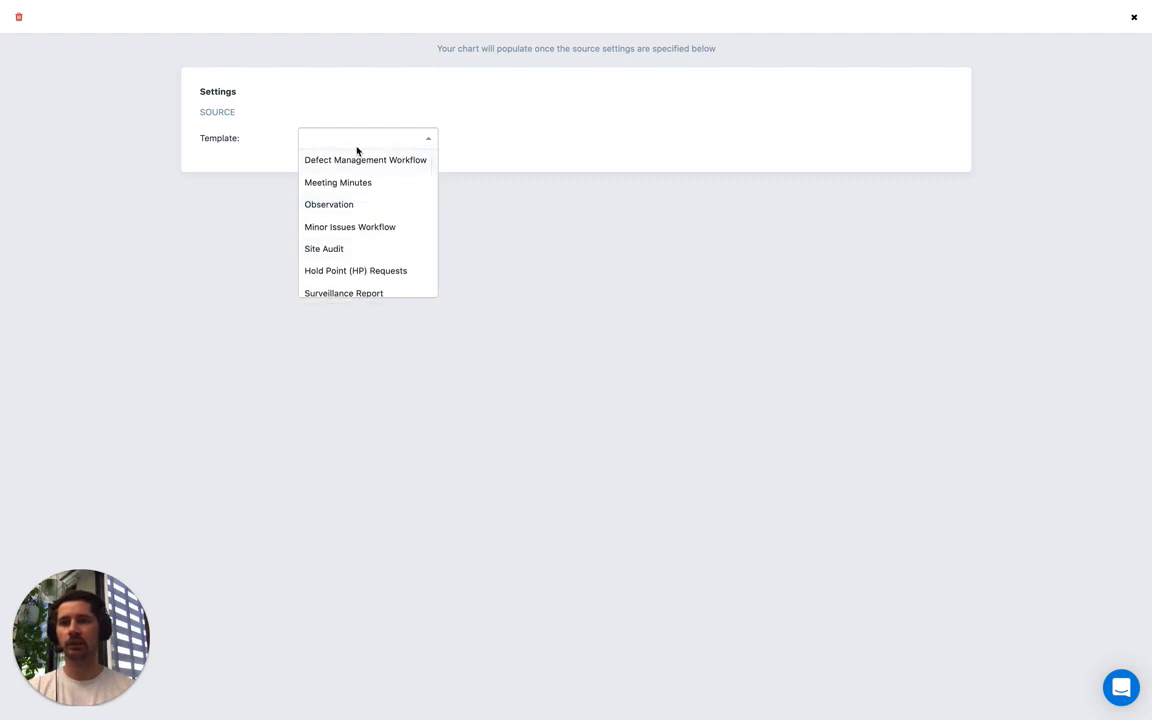
left_click(352, 208)
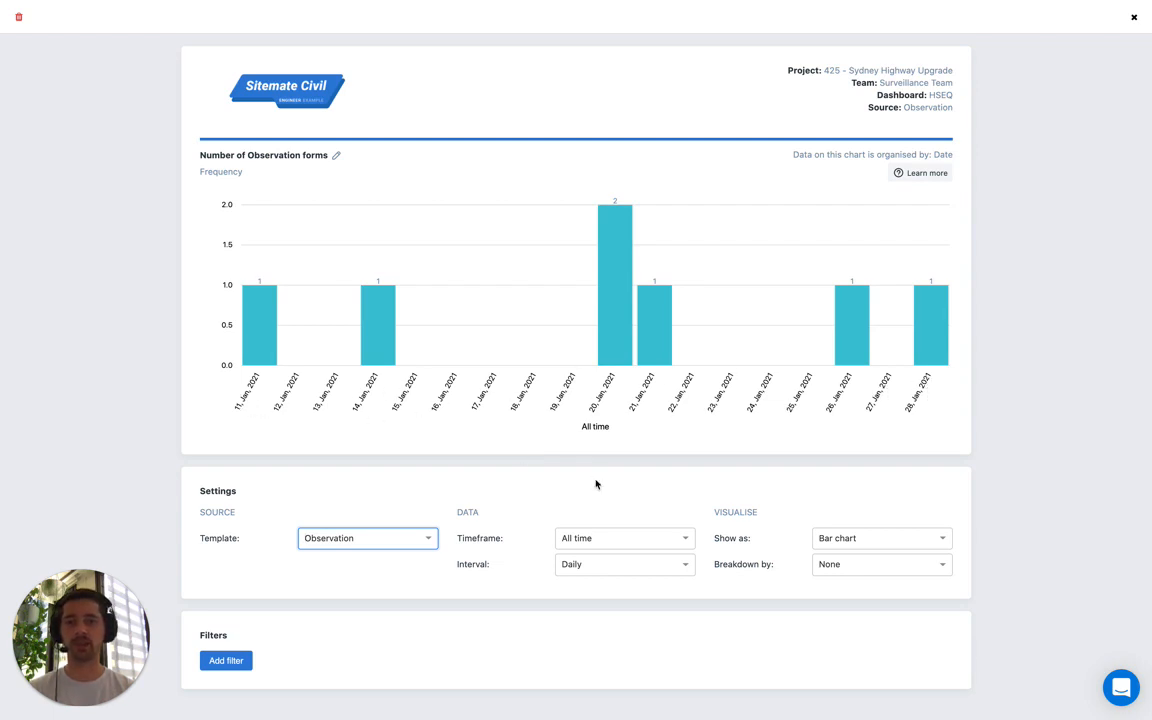
left_click(585, 540)
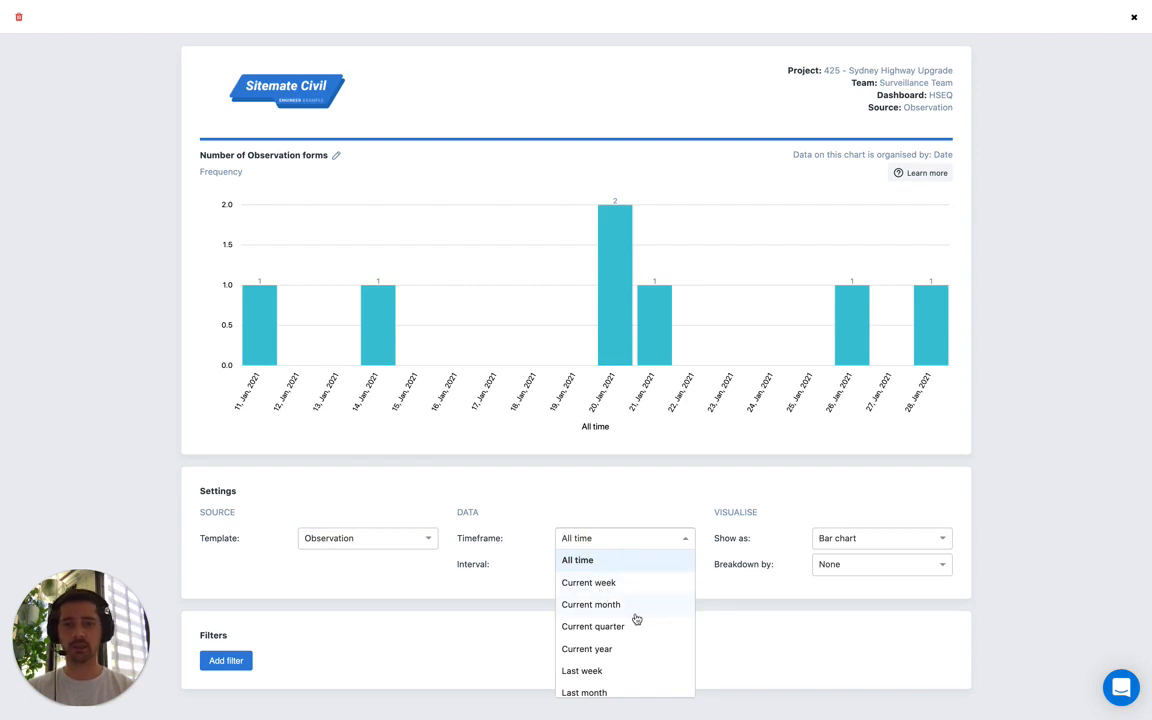
scroll(637, 605, "down", 2)
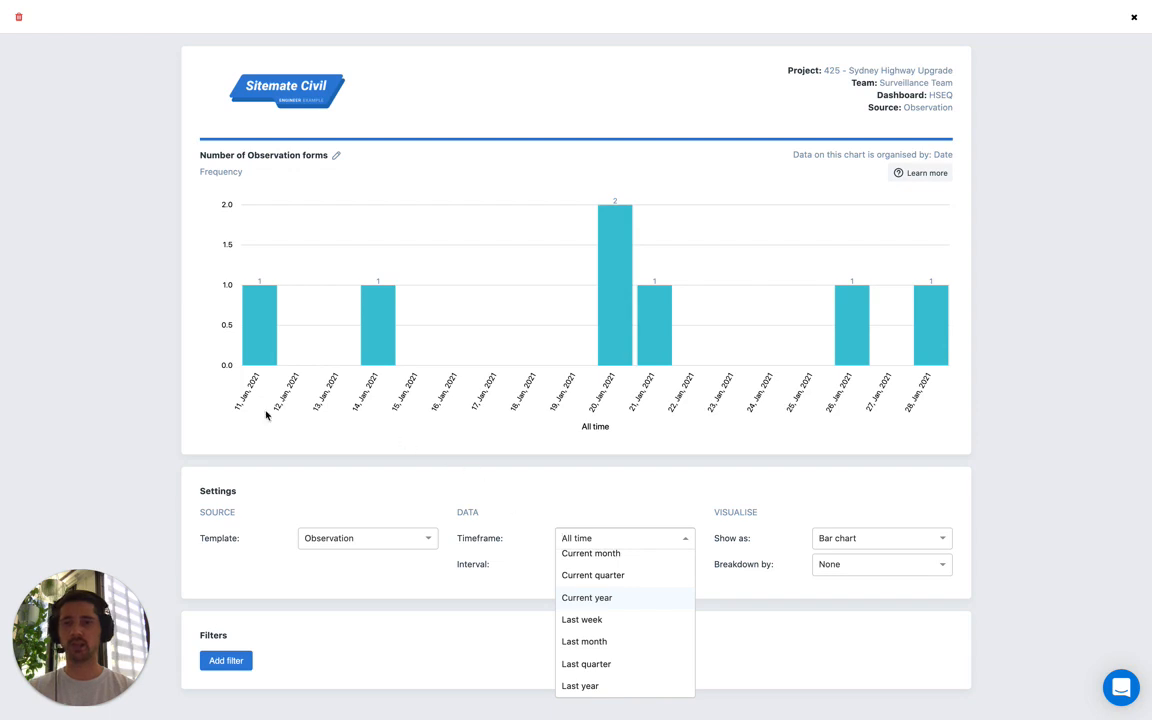
left_click(531, 505)
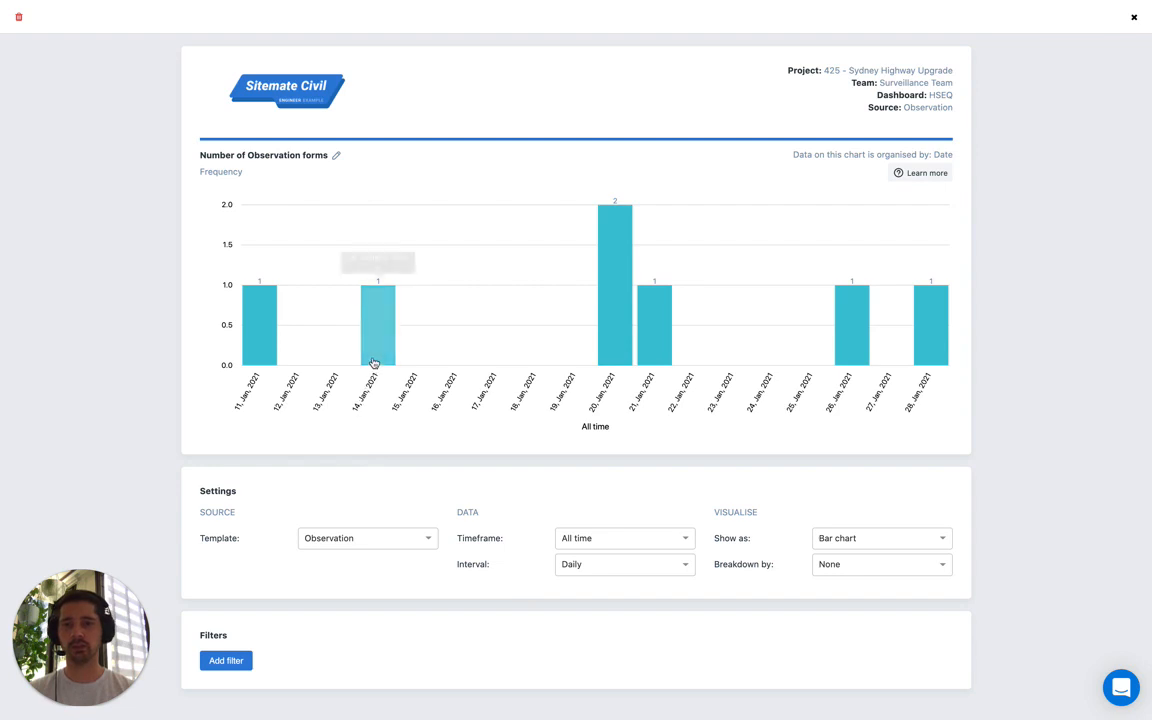
Step: Try a Weekly interval on the observation chart, and return it to Daily
left_click(585, 564)
left_click(579, 609)
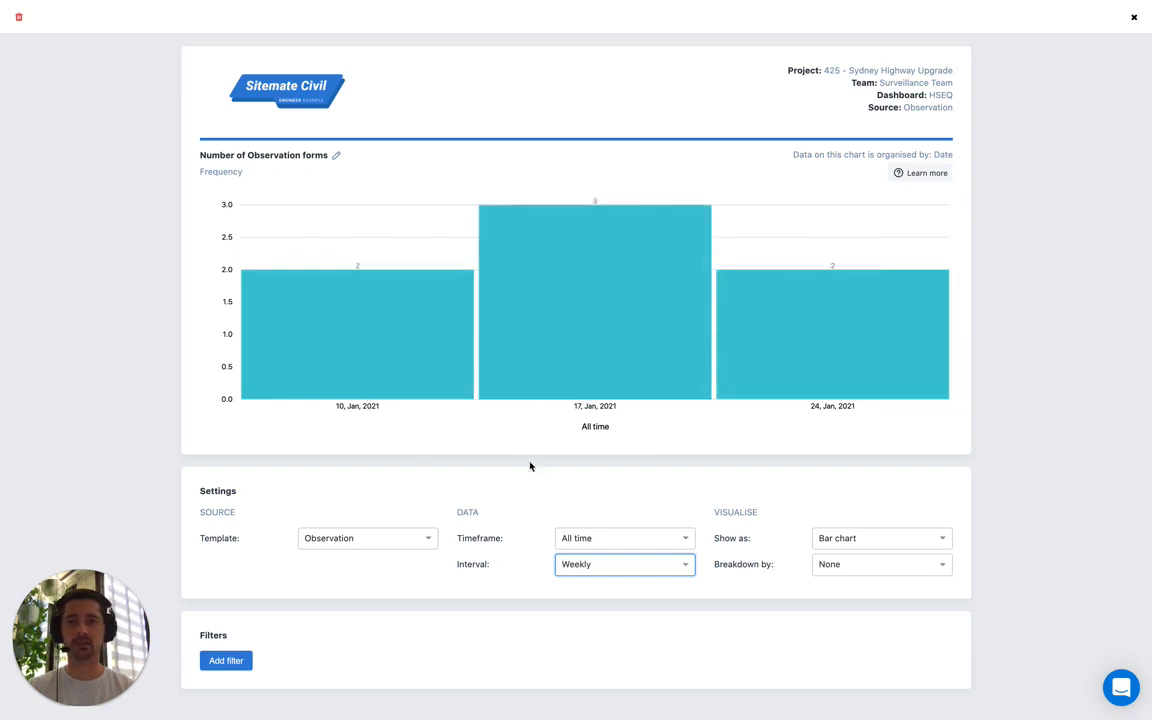
left_click(574, 564)
left_click(581, 587)
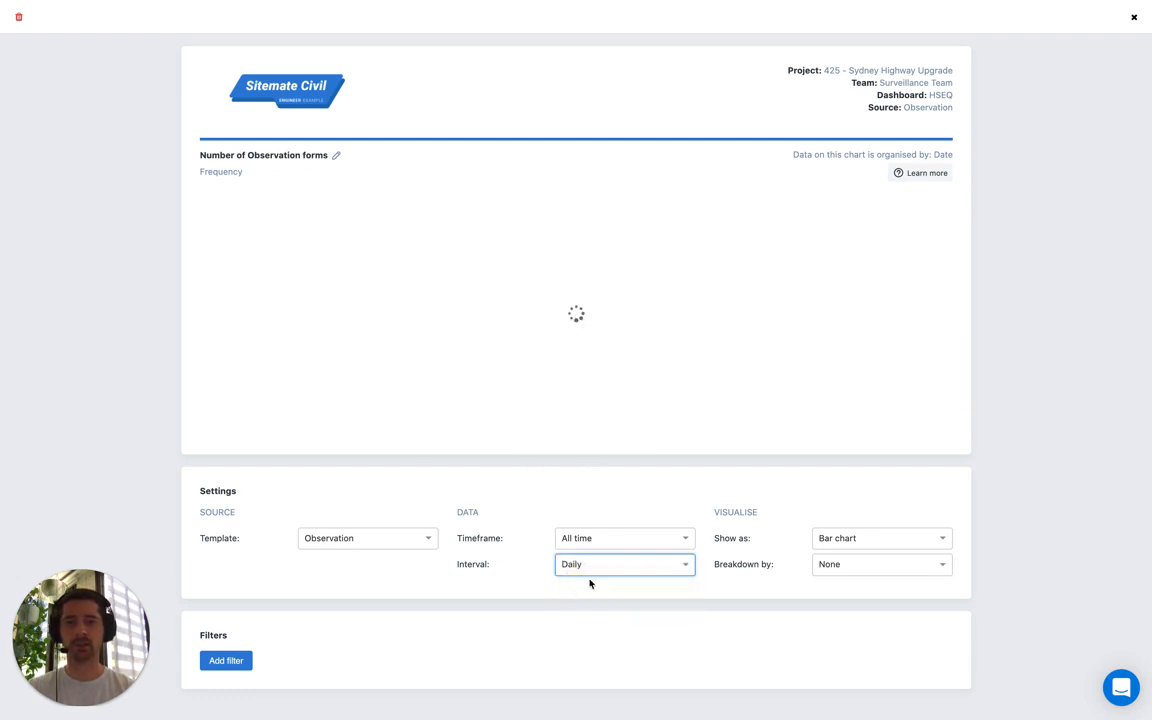
left_click(679, 505)
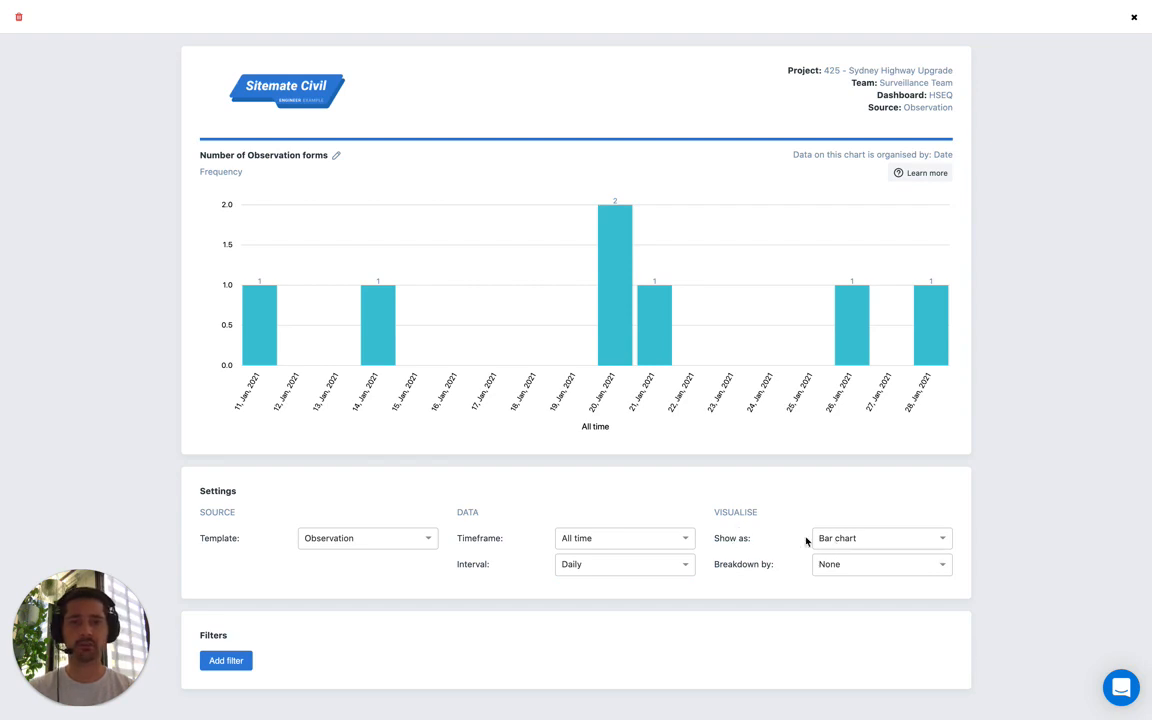
Step: Try showing the observations as a Cumulative Bar chart, and switch back to Bar chart
left_click(865, 538)
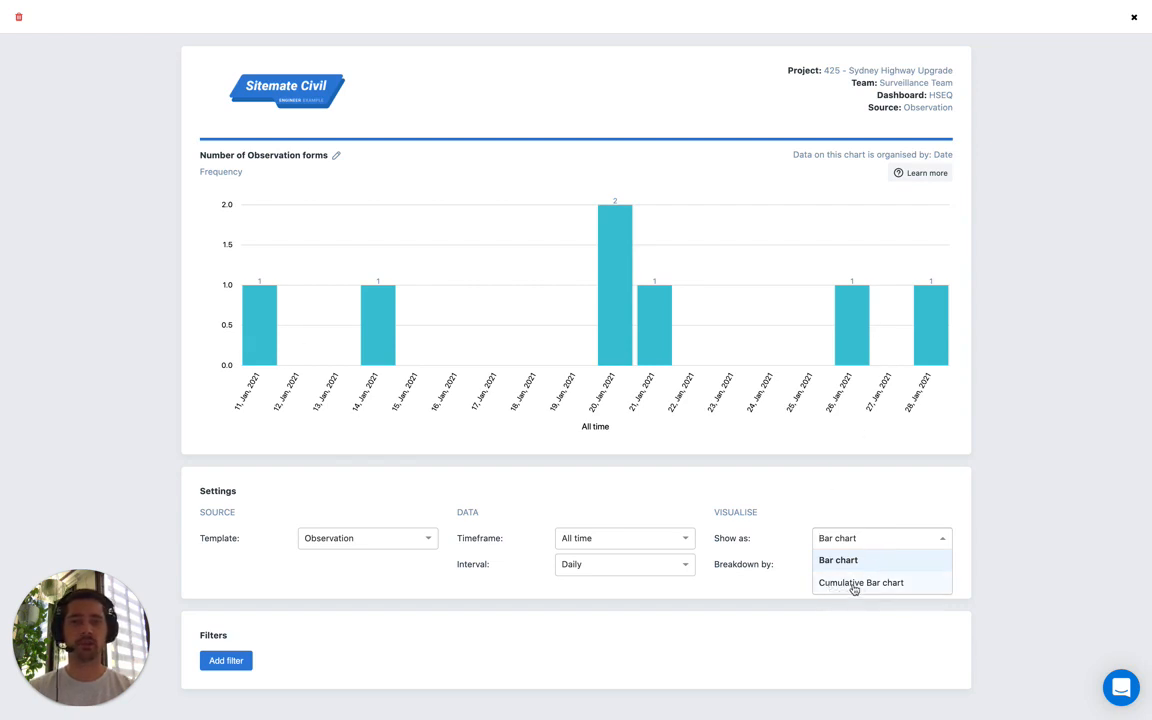
left_click(854, 585)
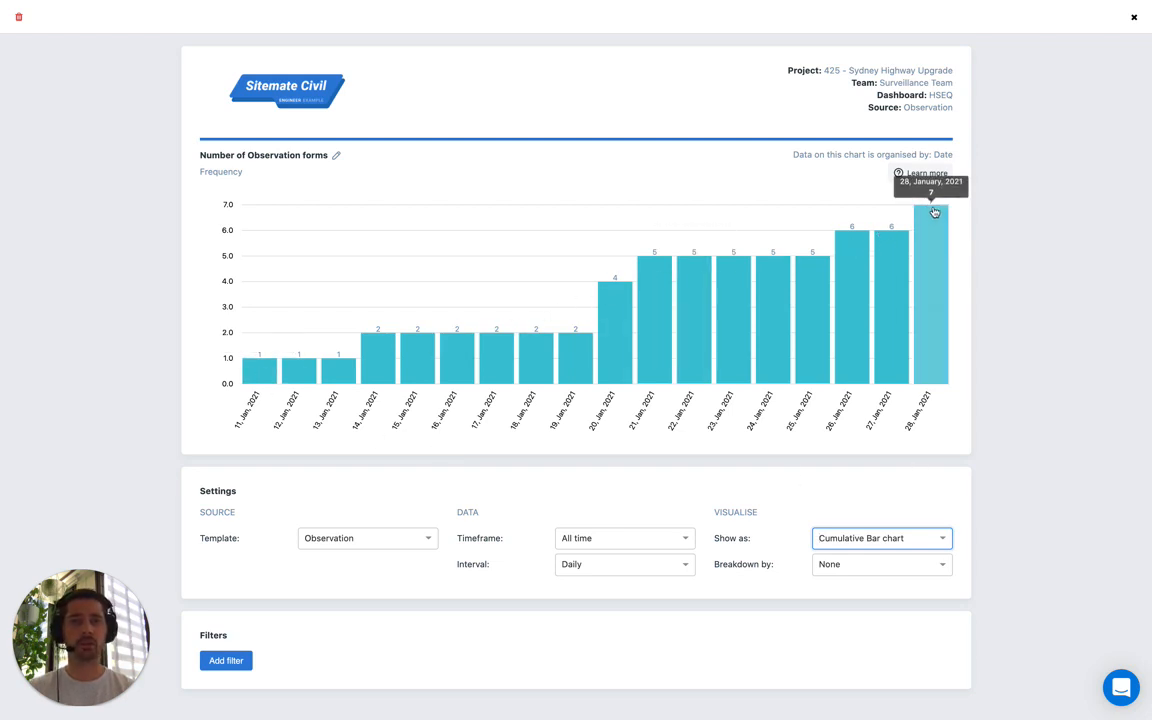
left_click(892, 538)
left_click(866, 558)
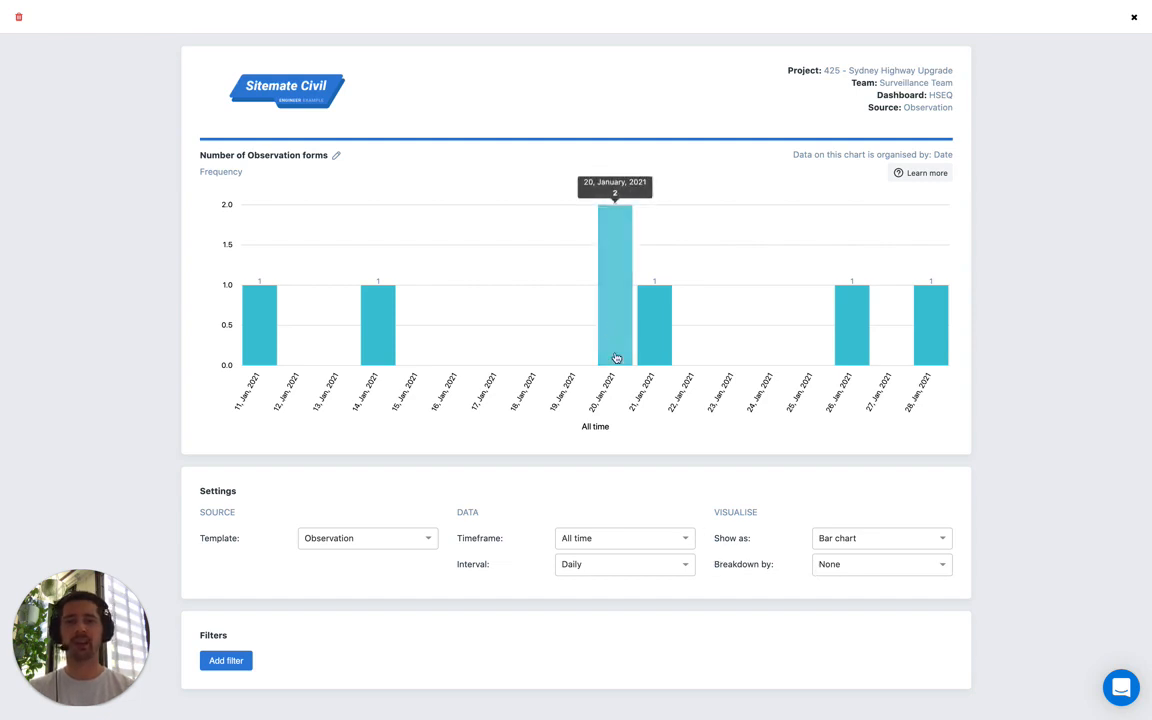
Step: Break the observation chart down by Created By
left_click(848, 573)
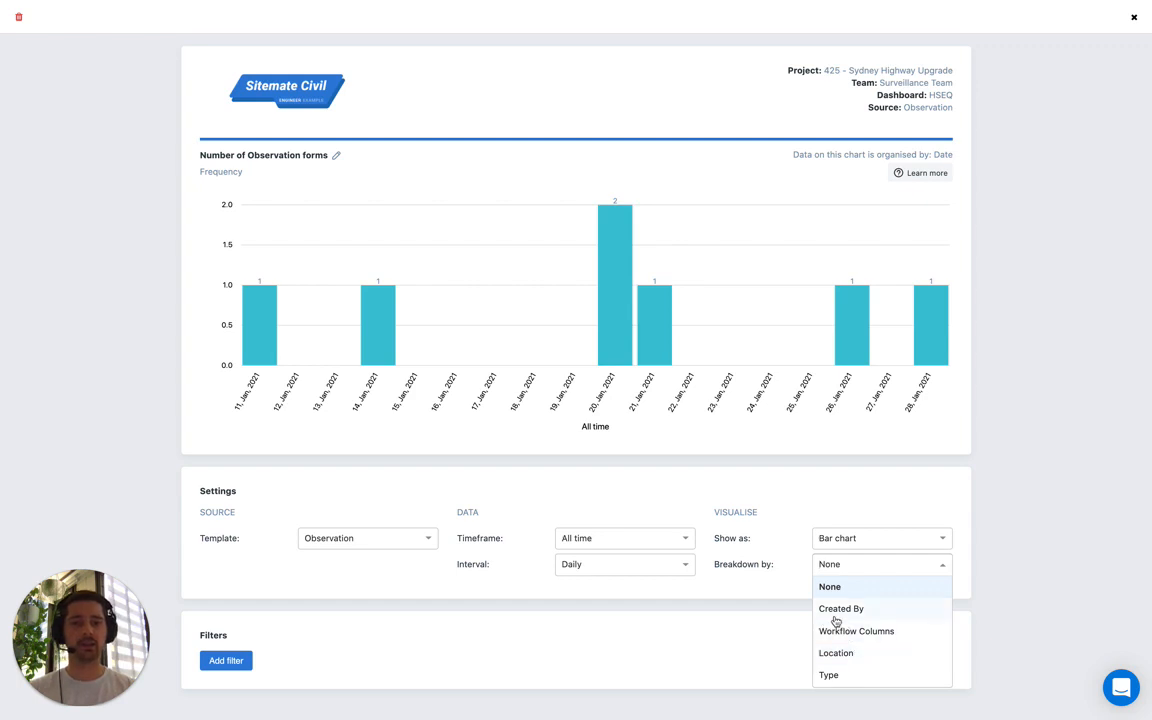
left_click(829, 615)
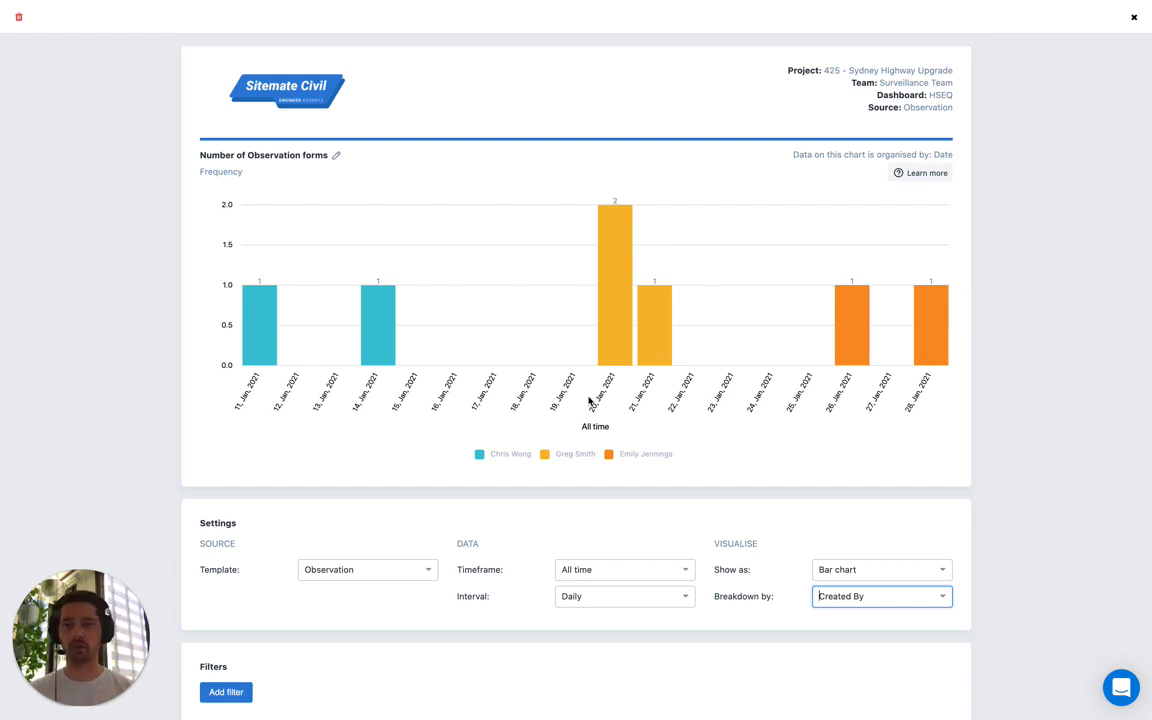
Step: Check the Observation workflow board, and break the chart down by Workflow Columns
left_click(850, 597)
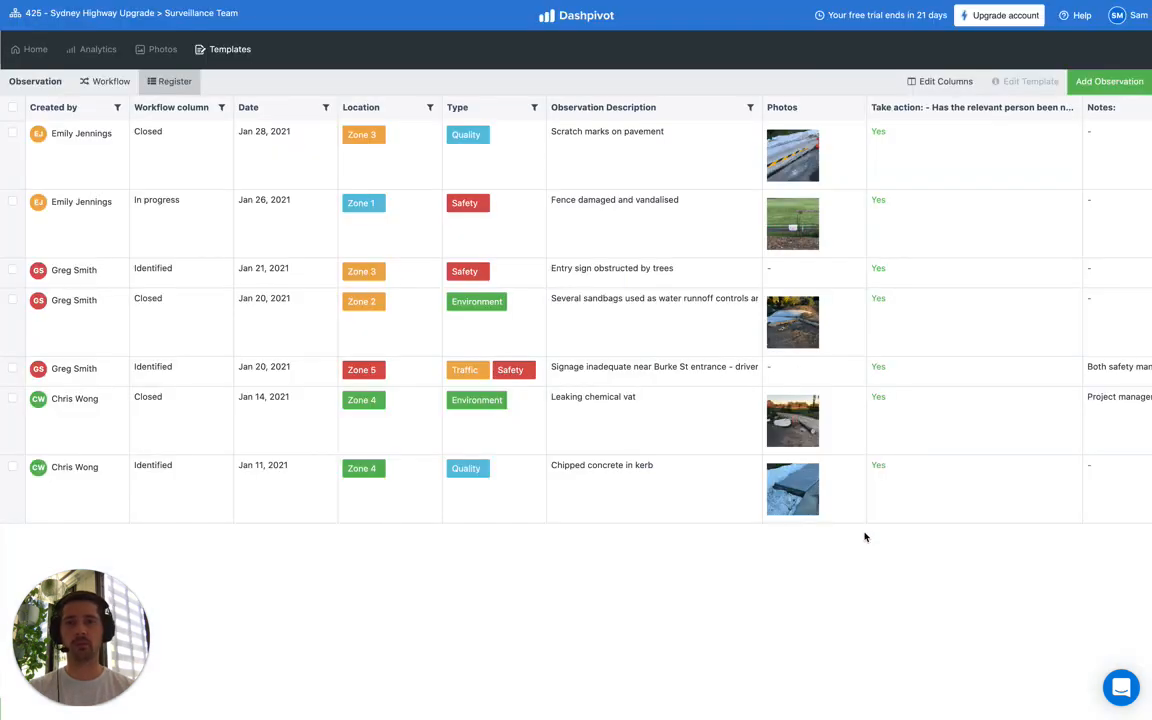
left_click(110, 83)
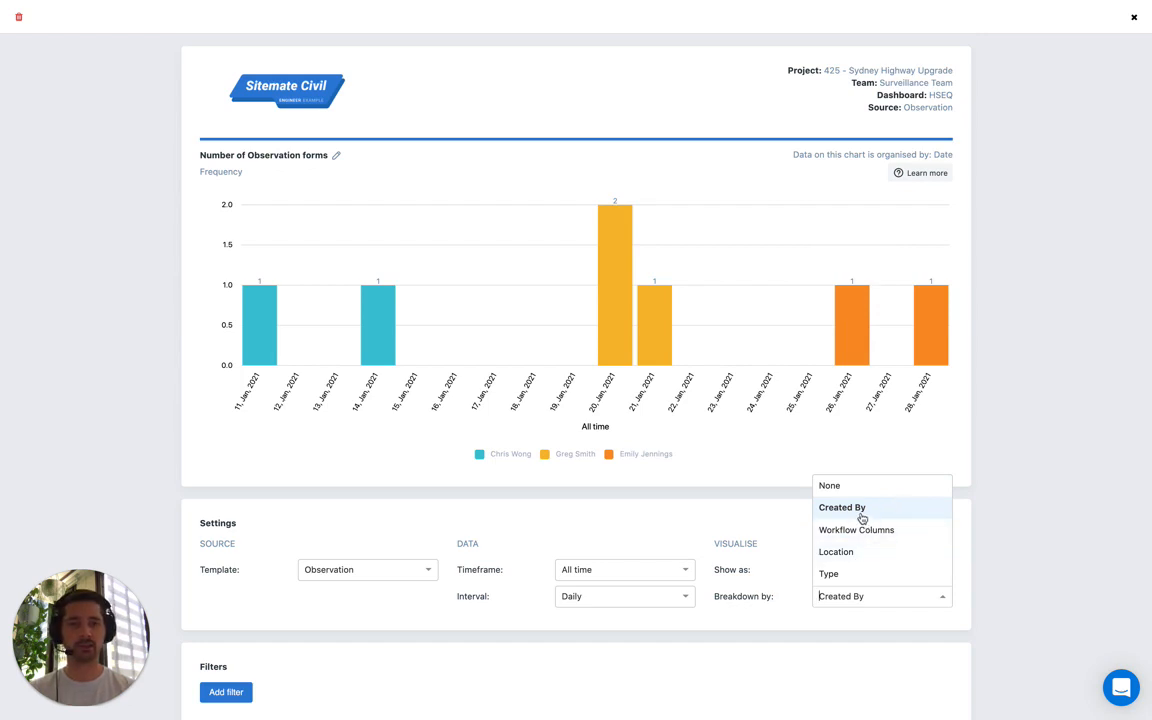
left_click(875, 538)
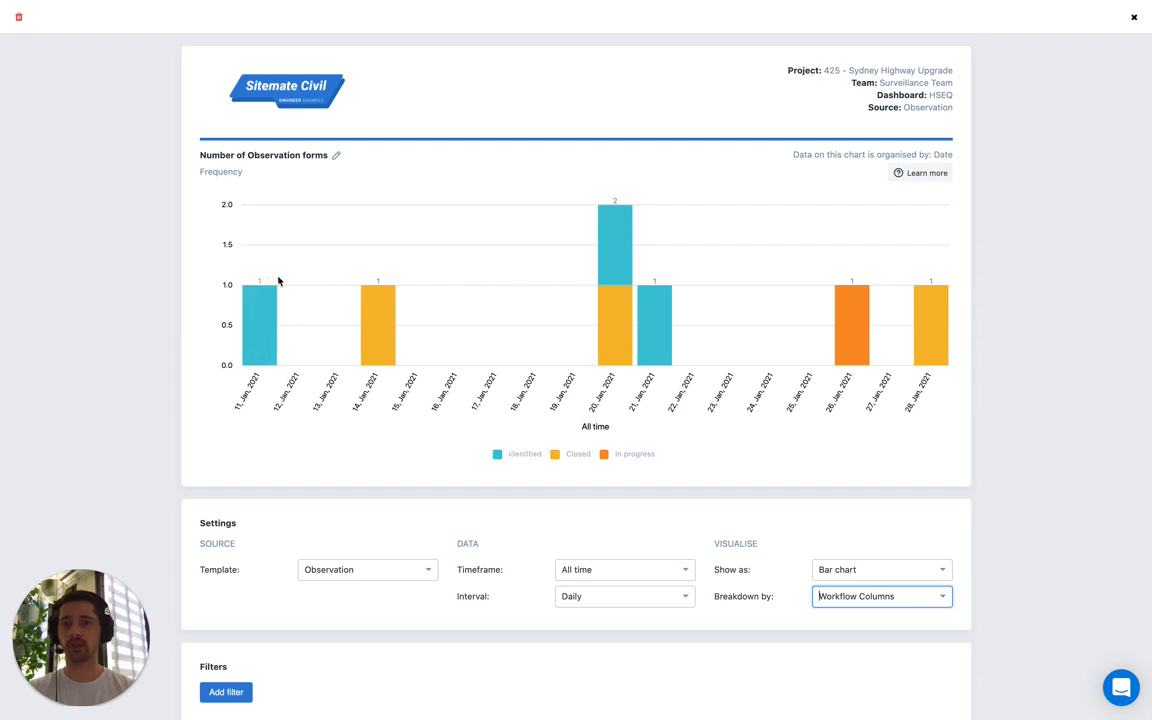
mouse_move(271, 314)
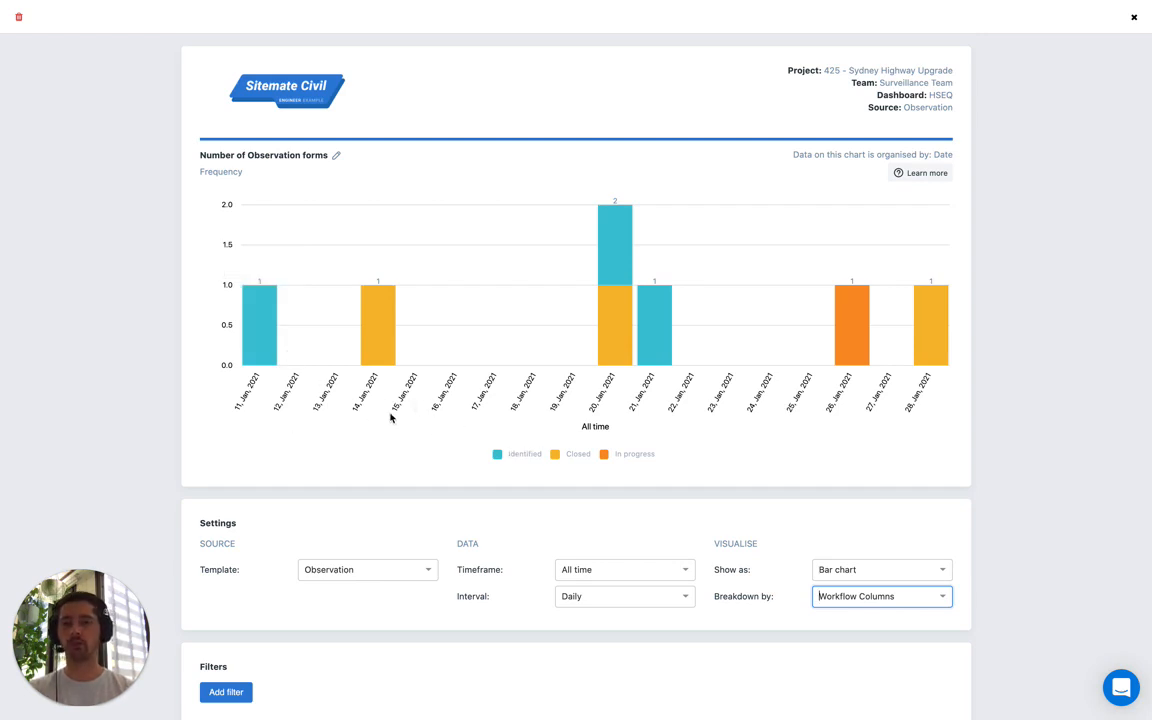
left_click(613, 502)
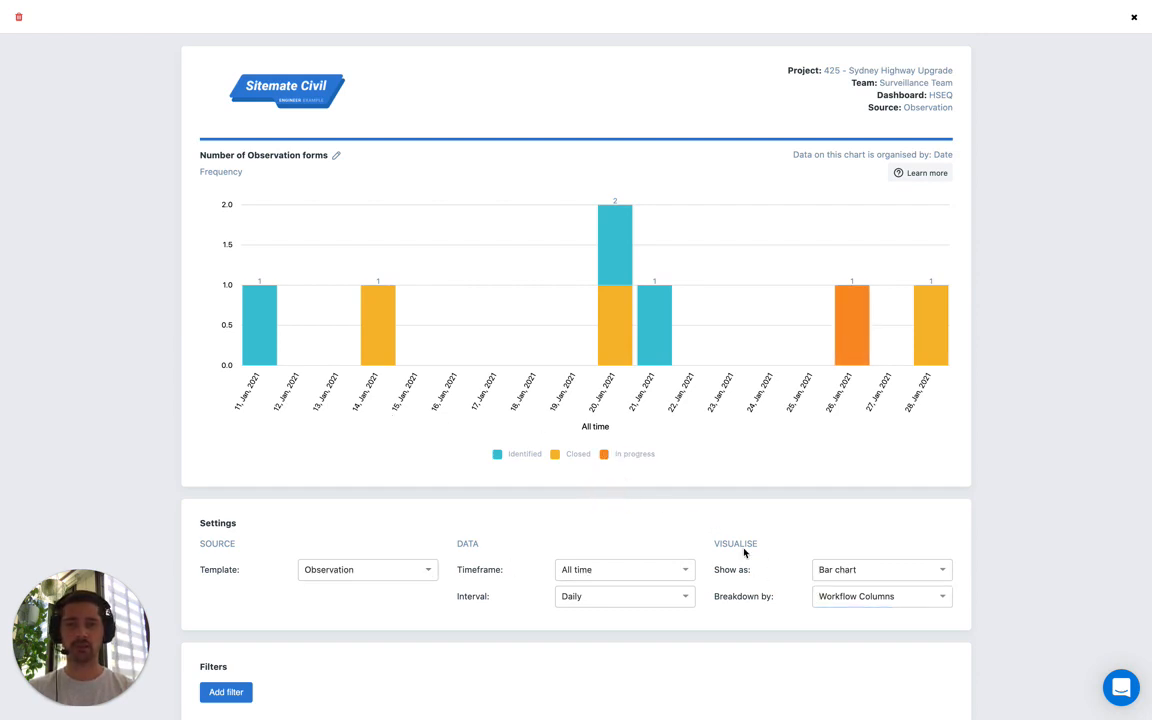
Step: Add a chart filter where Created By equals the person who recorded the January 20 and 21 observations
scroll(488, 622, "down", 1)
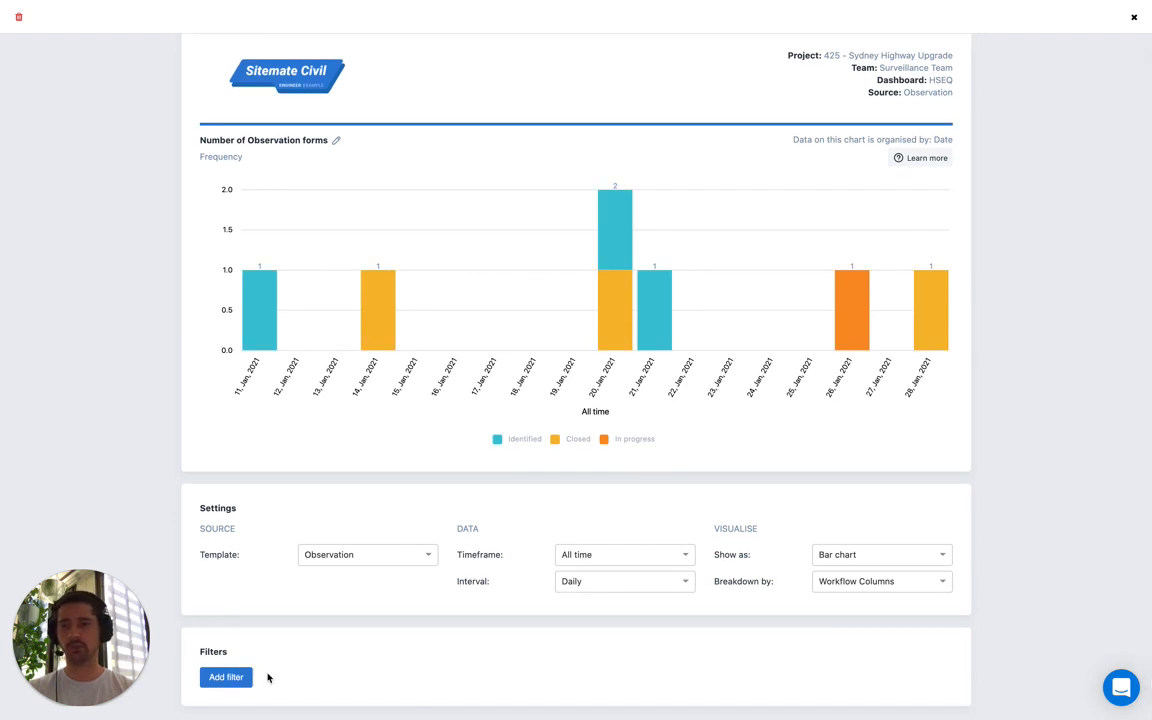
left_click(226, 680)
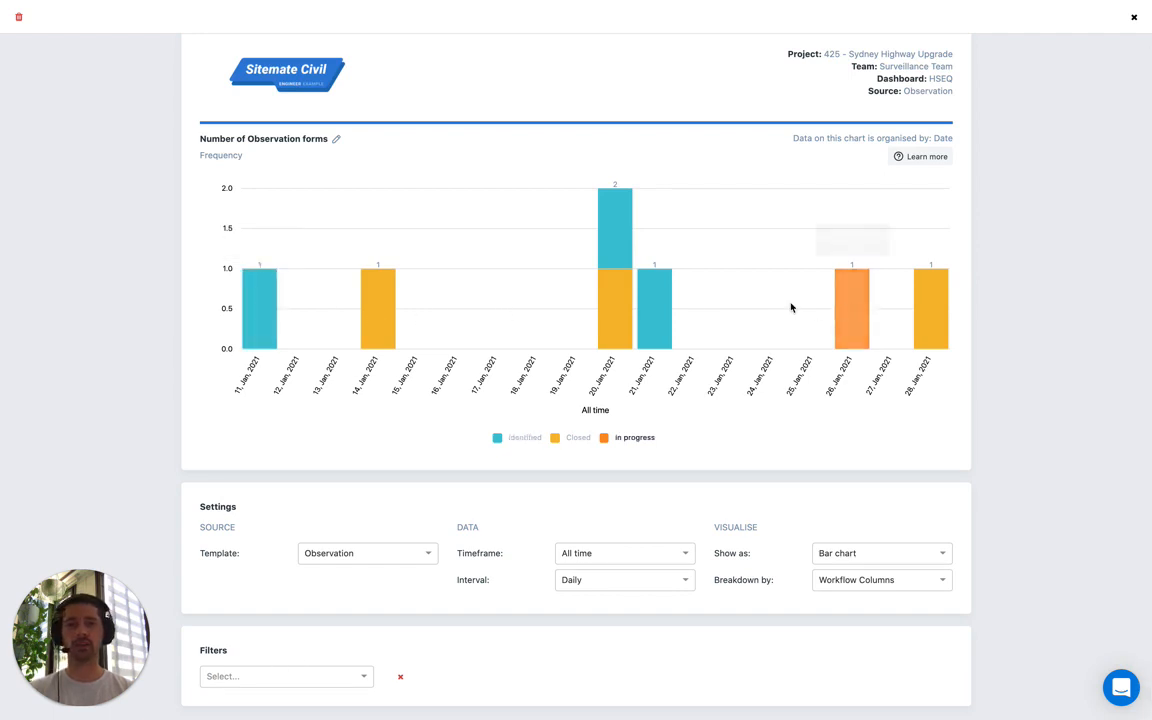
left_click(248, 677)
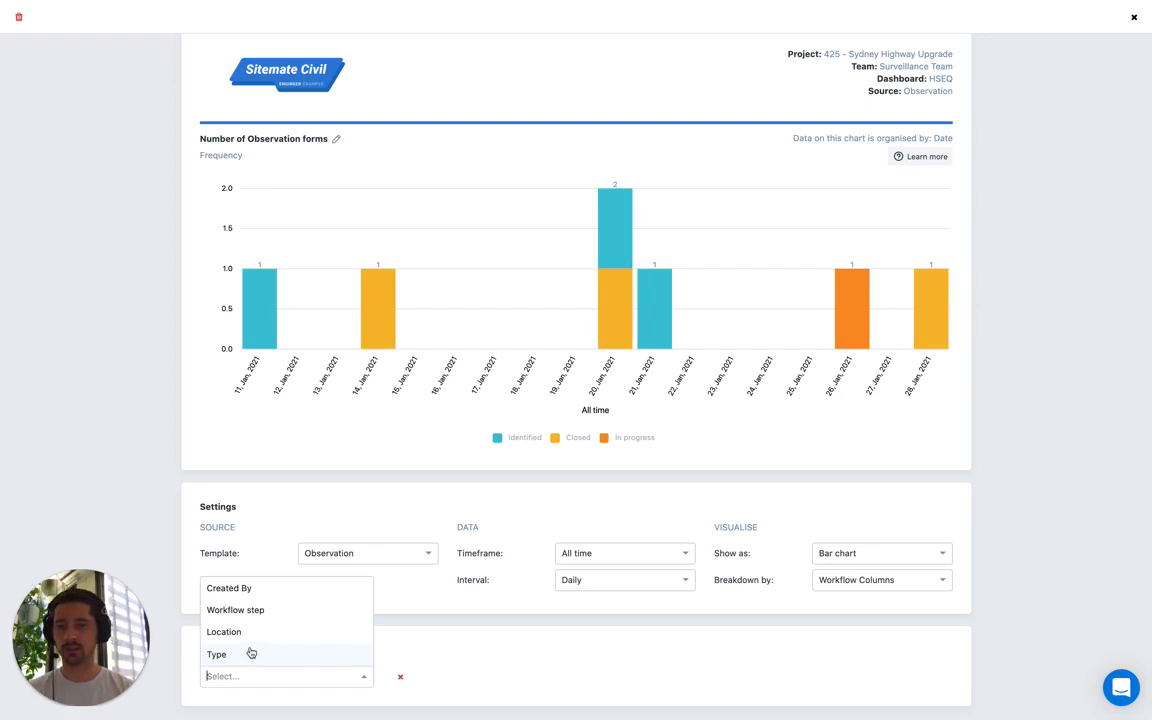
left_click(225, 590)
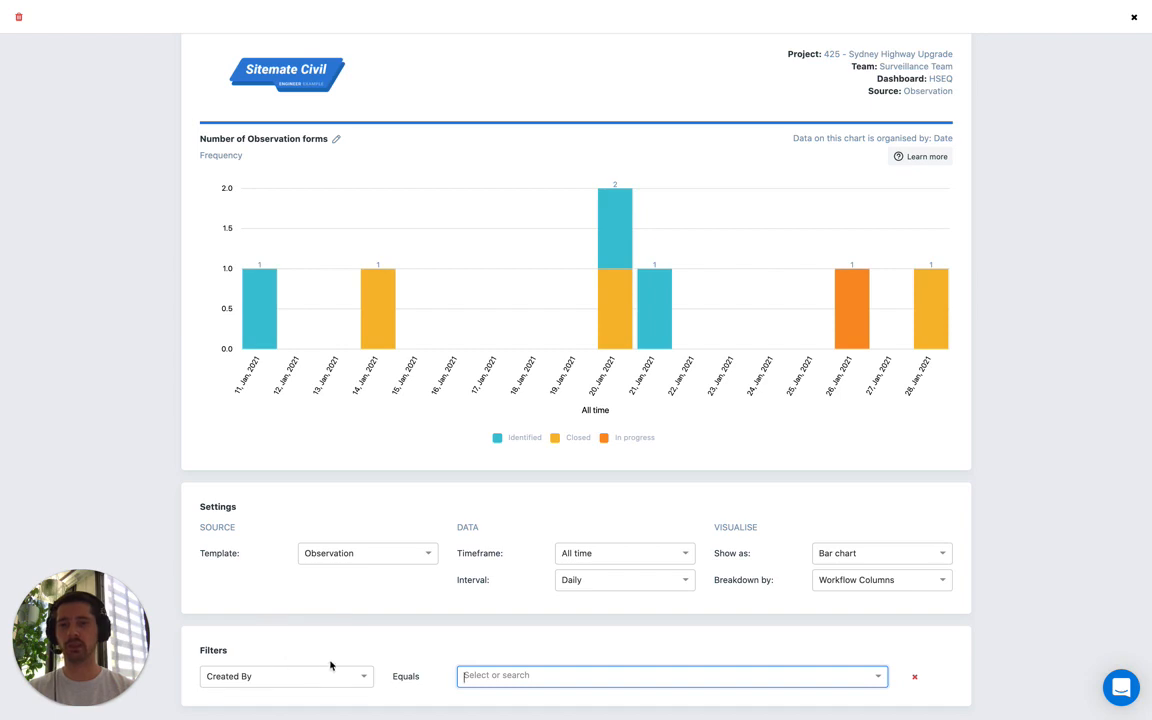
left_click(480, 683)
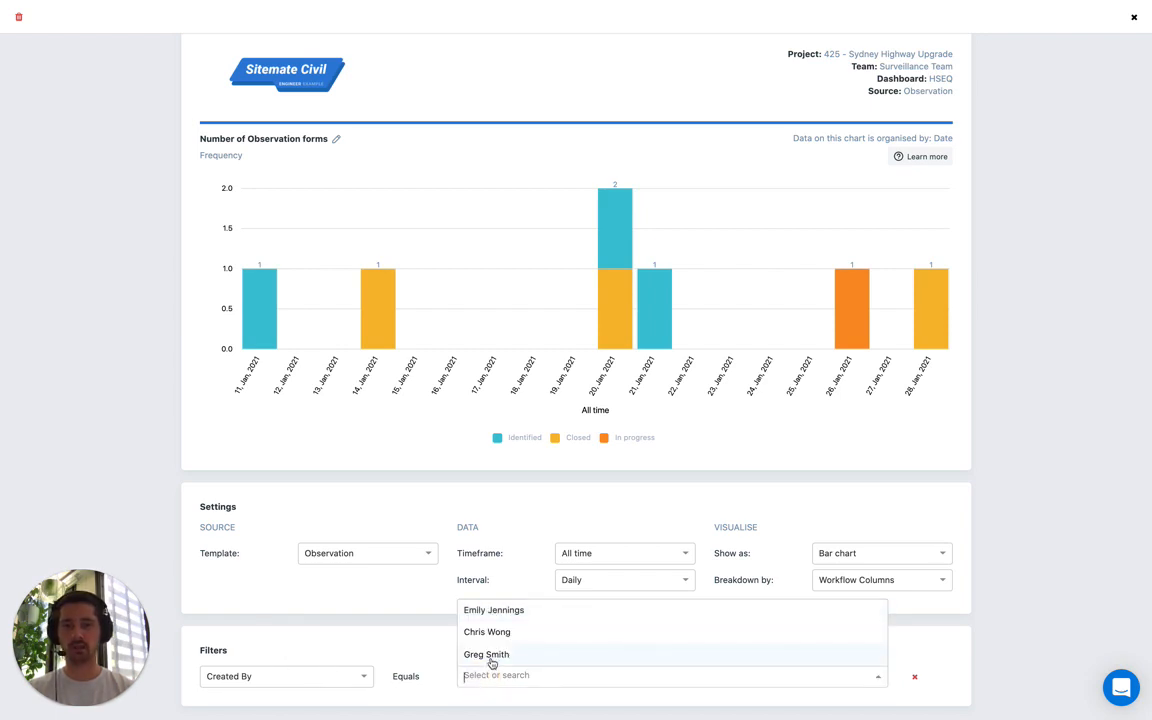
left_click(492, 655)
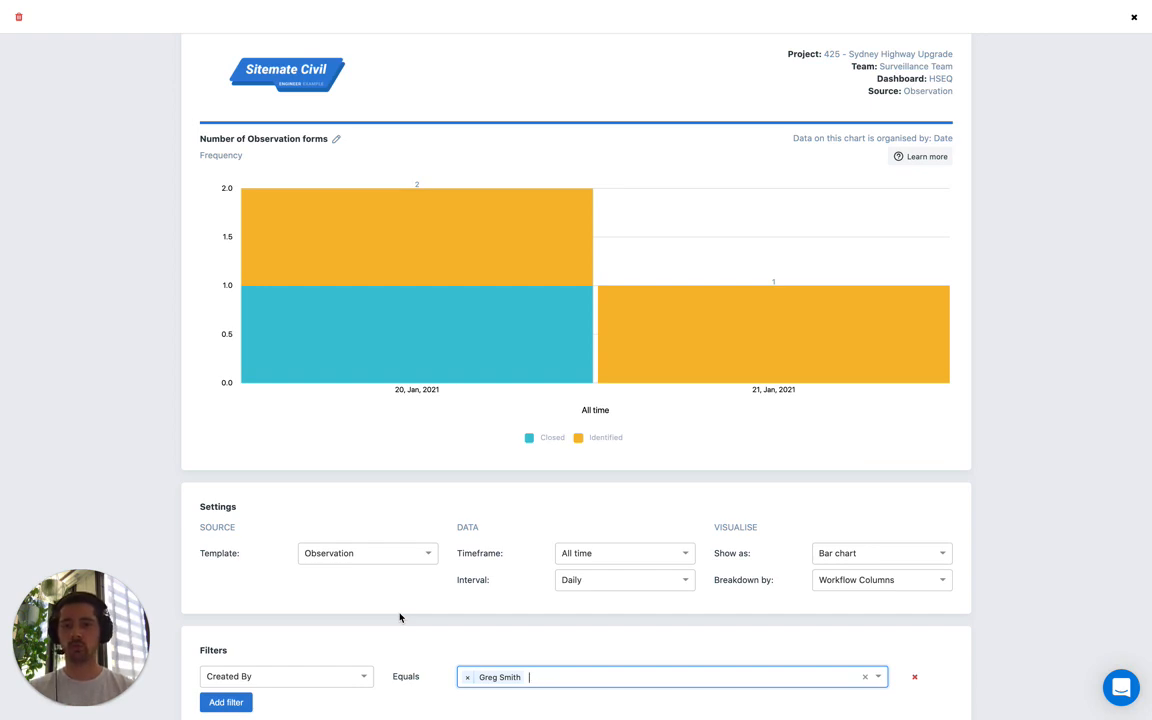
Step: Switch to the Observation register and filter its Created by column to the same person as the chart
key("ctrl+Tab")
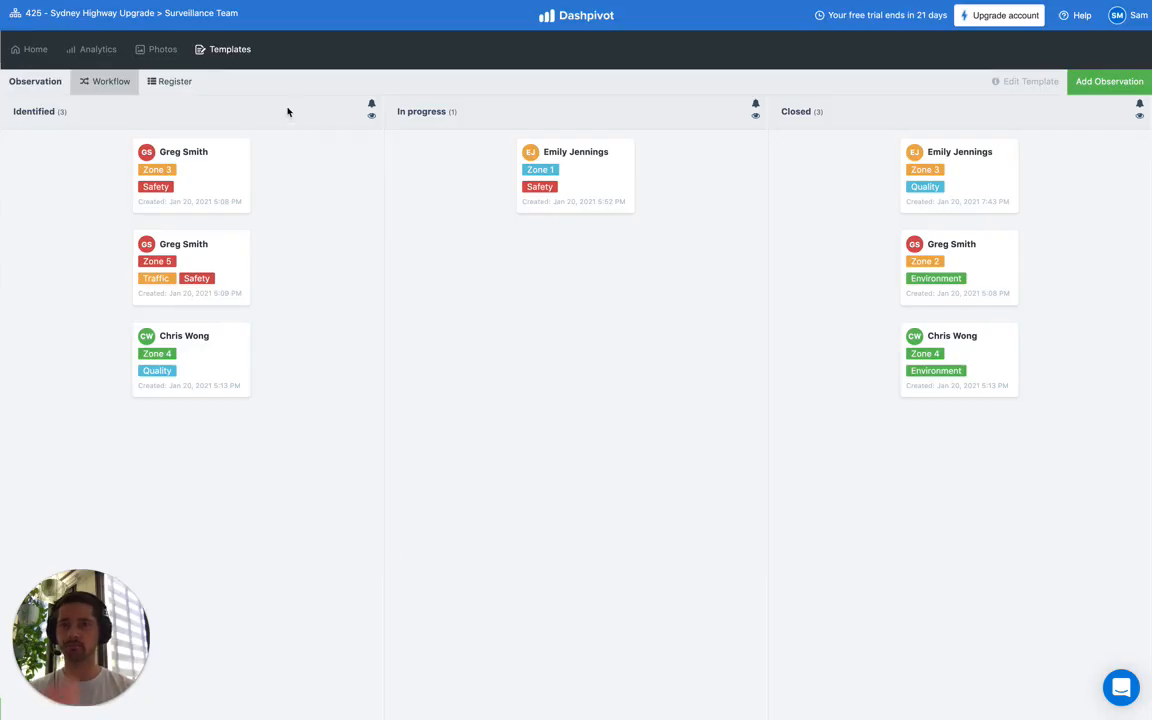
left_click(170, 81)
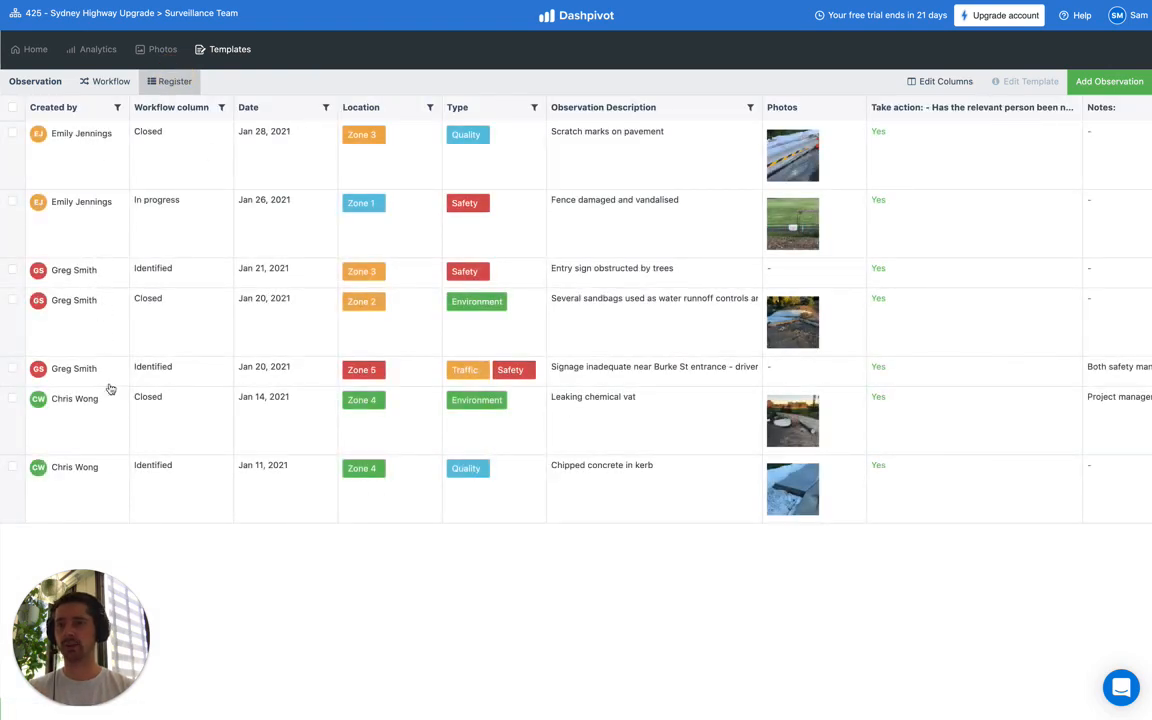
left_click(117, 107)
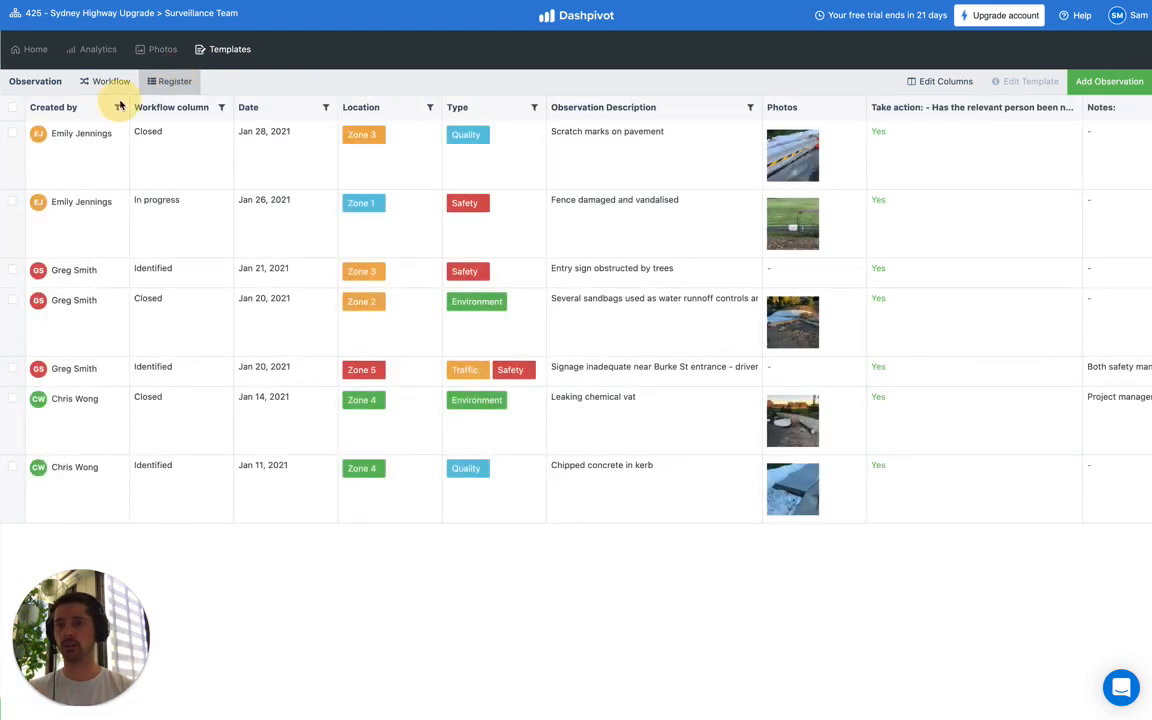
left_click(113, 137)
left_click(113, 180)
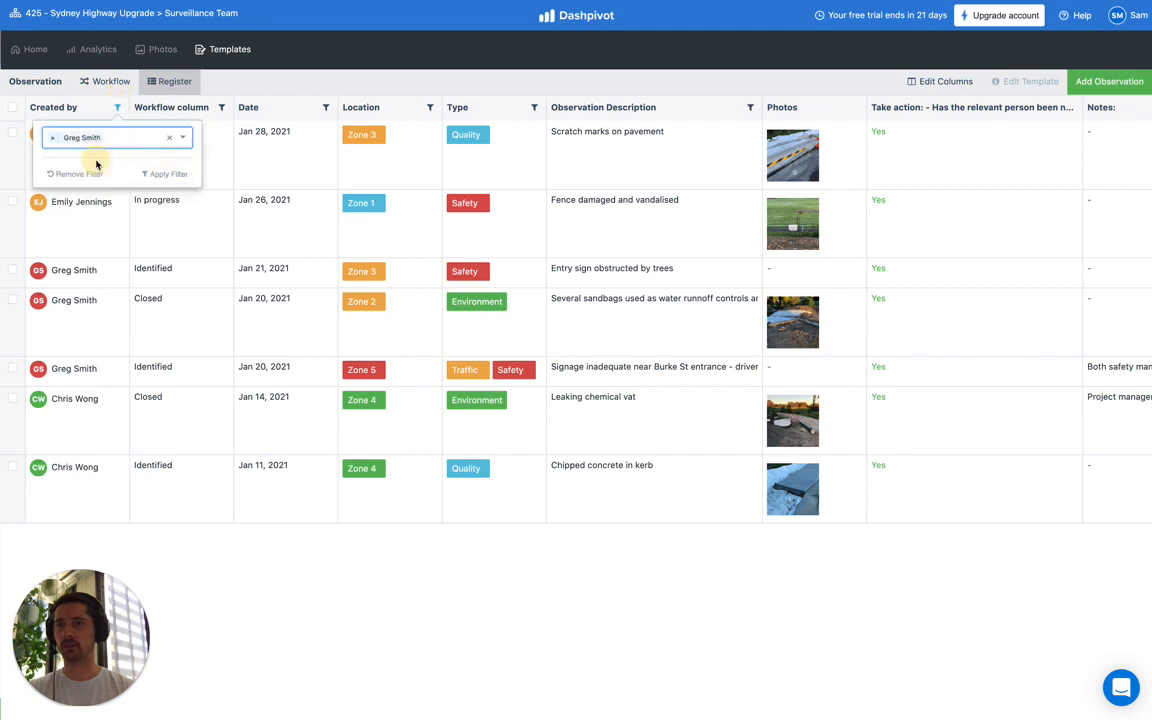
left_click(152, 174)
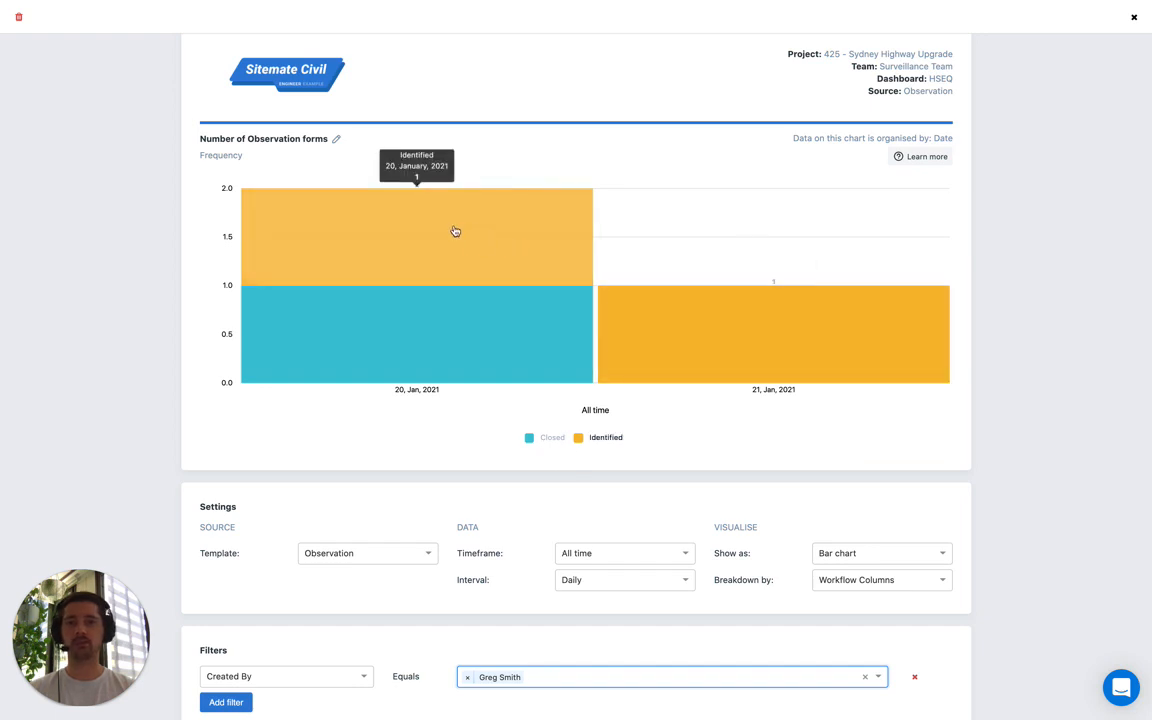
mouse_move(650, 328)
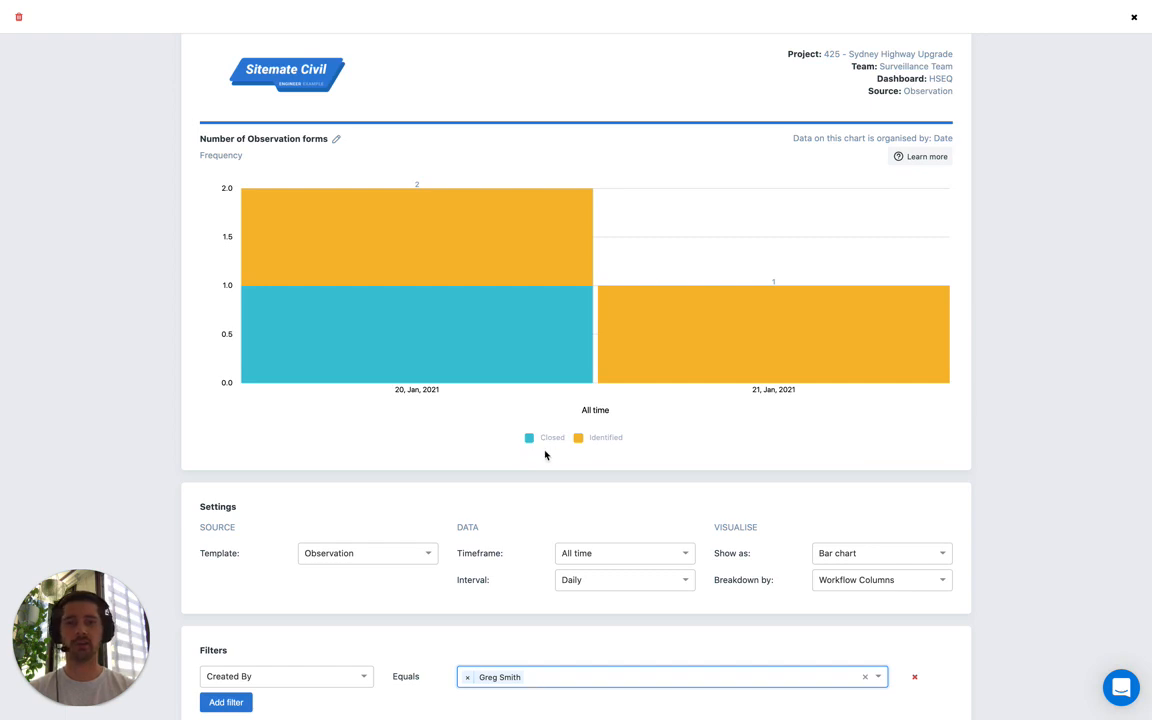
left_click(486, 456)
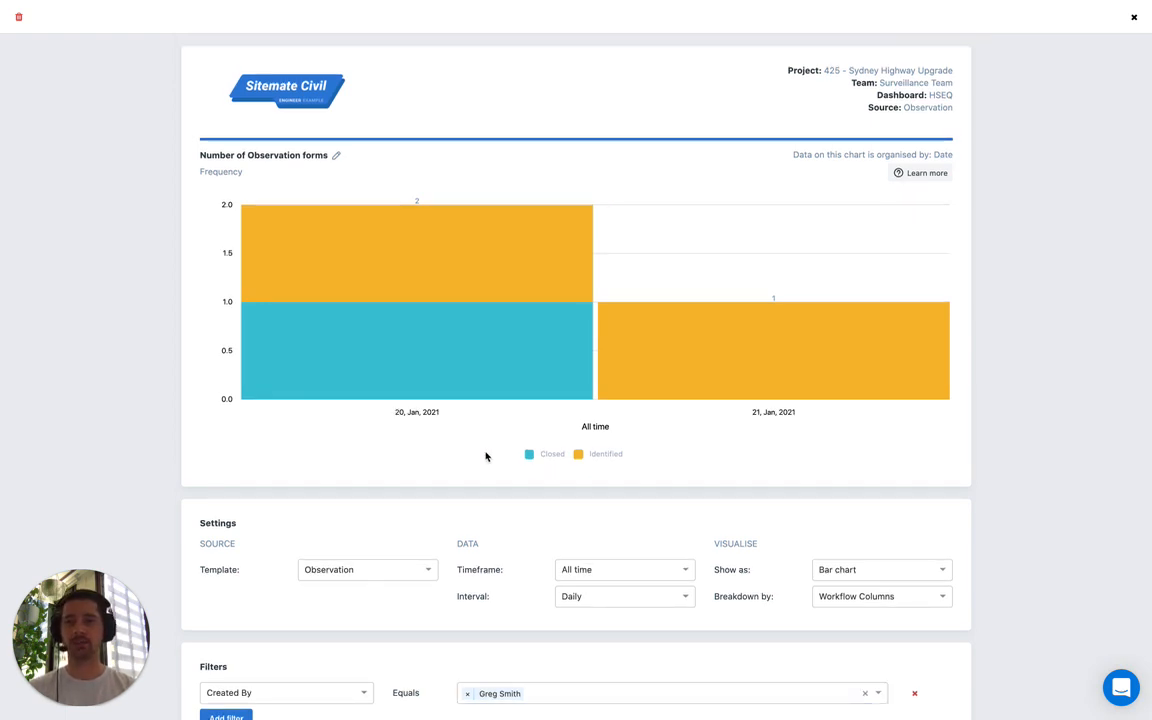
scroll(486, 456, "down", 2)
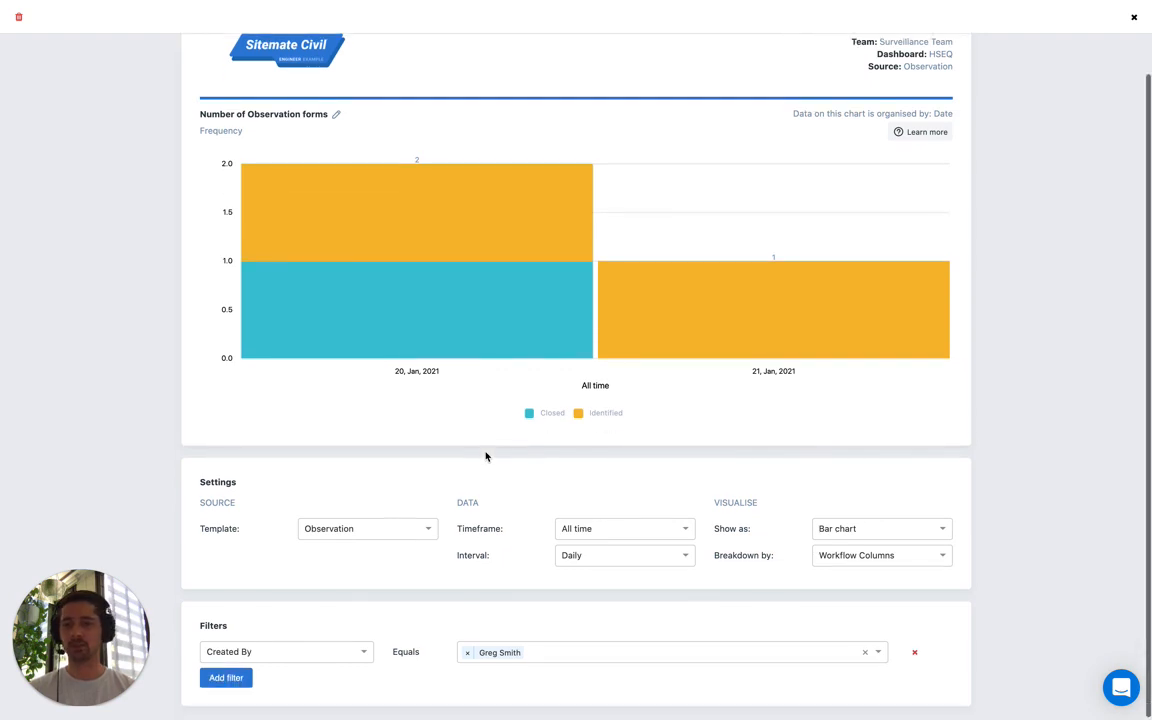
left_click(226, 678)
left_click(249, 679)
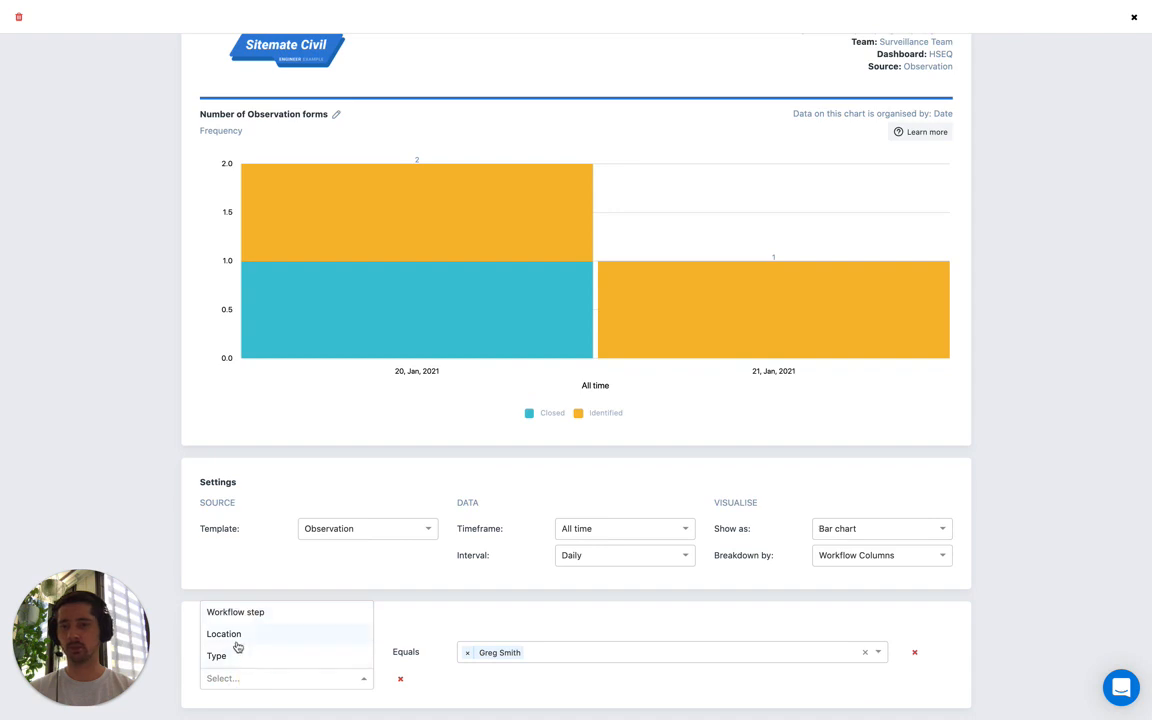
left_click(247, 640)
left_click(510, 678)
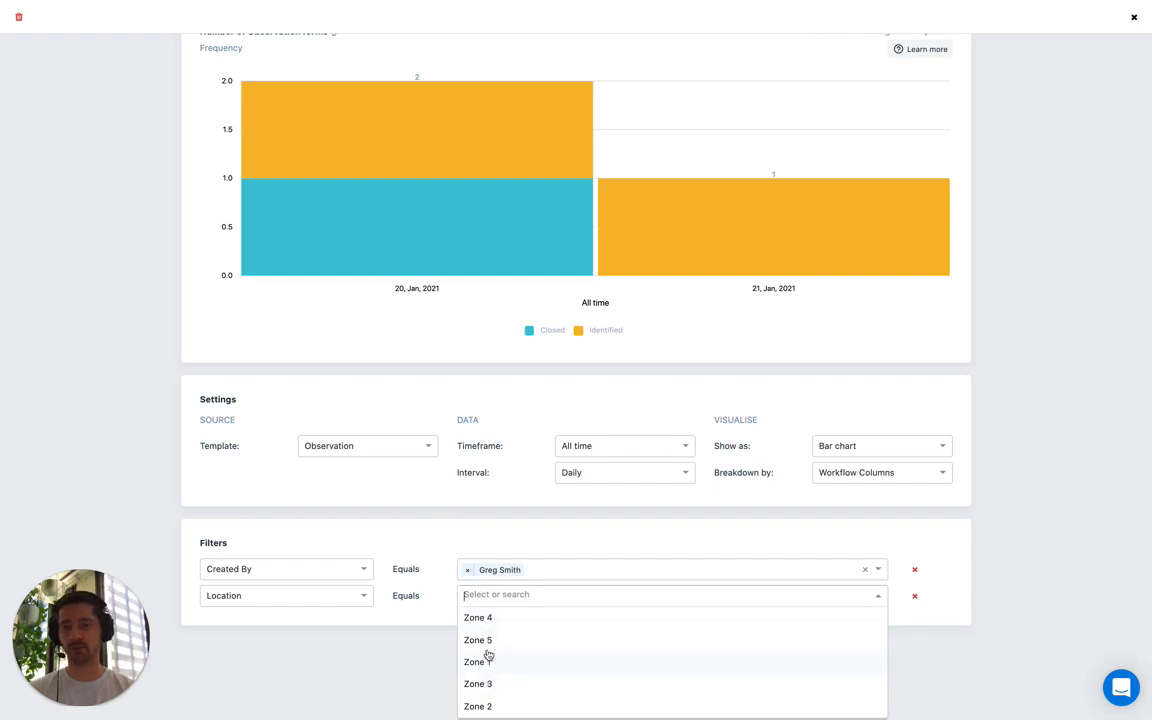
left_click(441, 550)
scroll(420, 520, "up", 1)
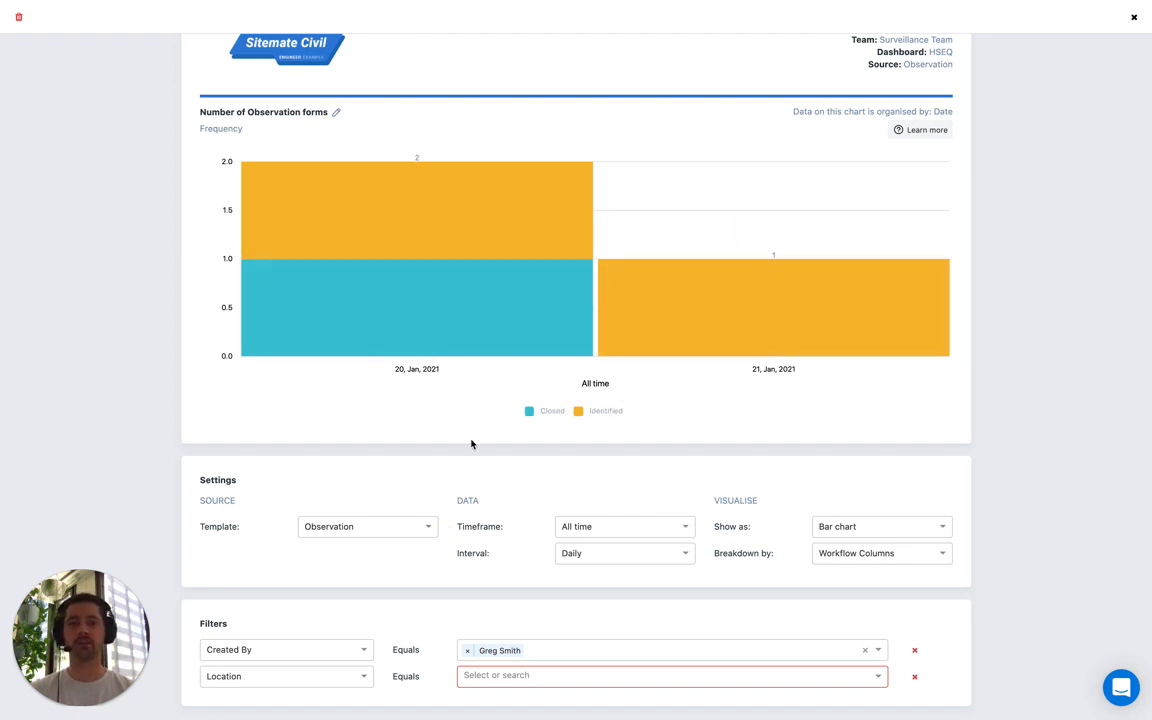
left_click(914, 676)
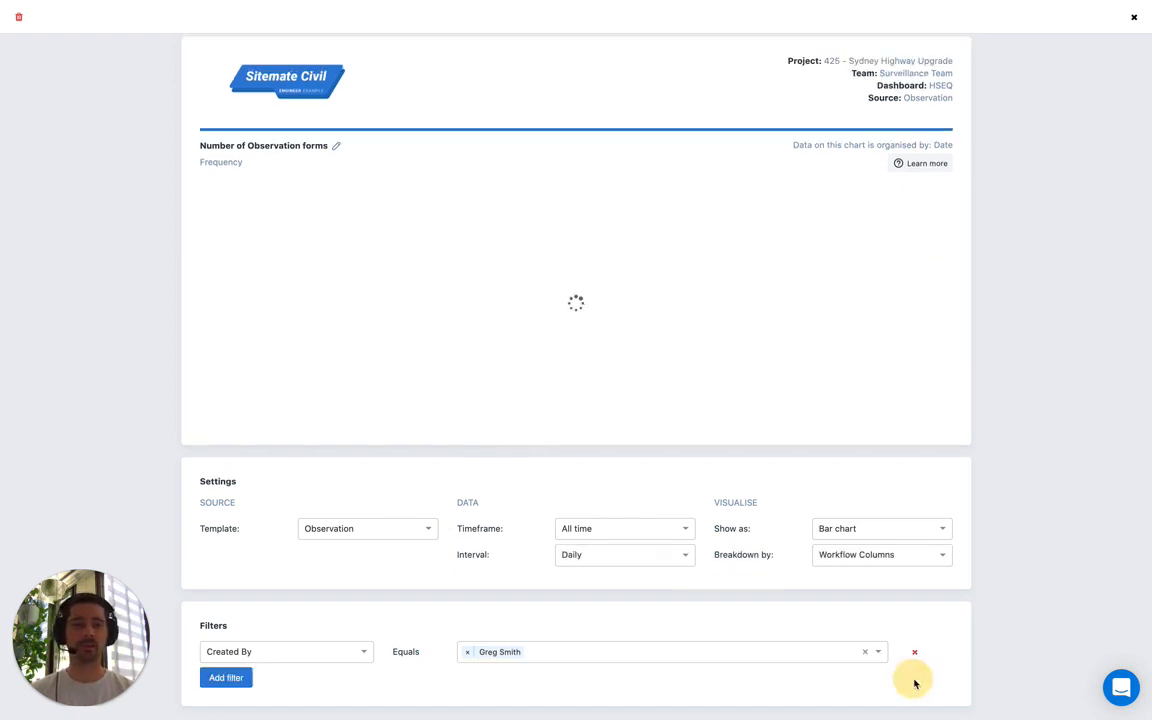
Step: Remove the Created By filter from the chart, and review the available breakdown options while keeping Workflow Columns
left_click(912, 655)
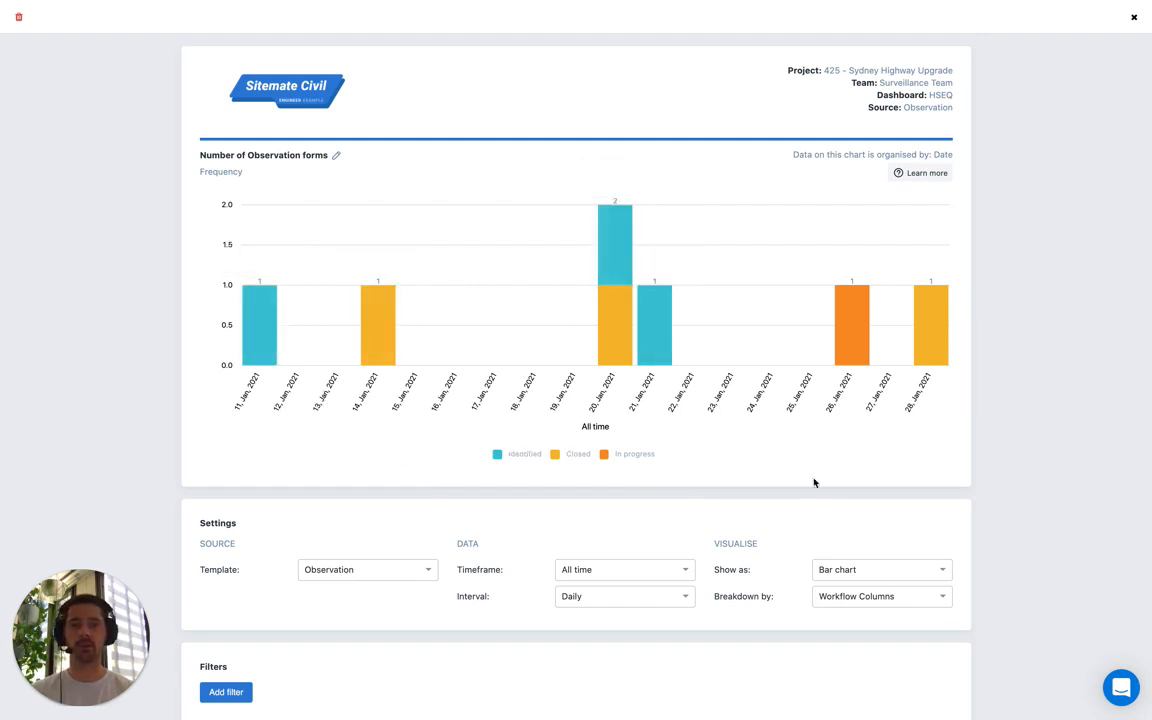
left_click(838, 597)
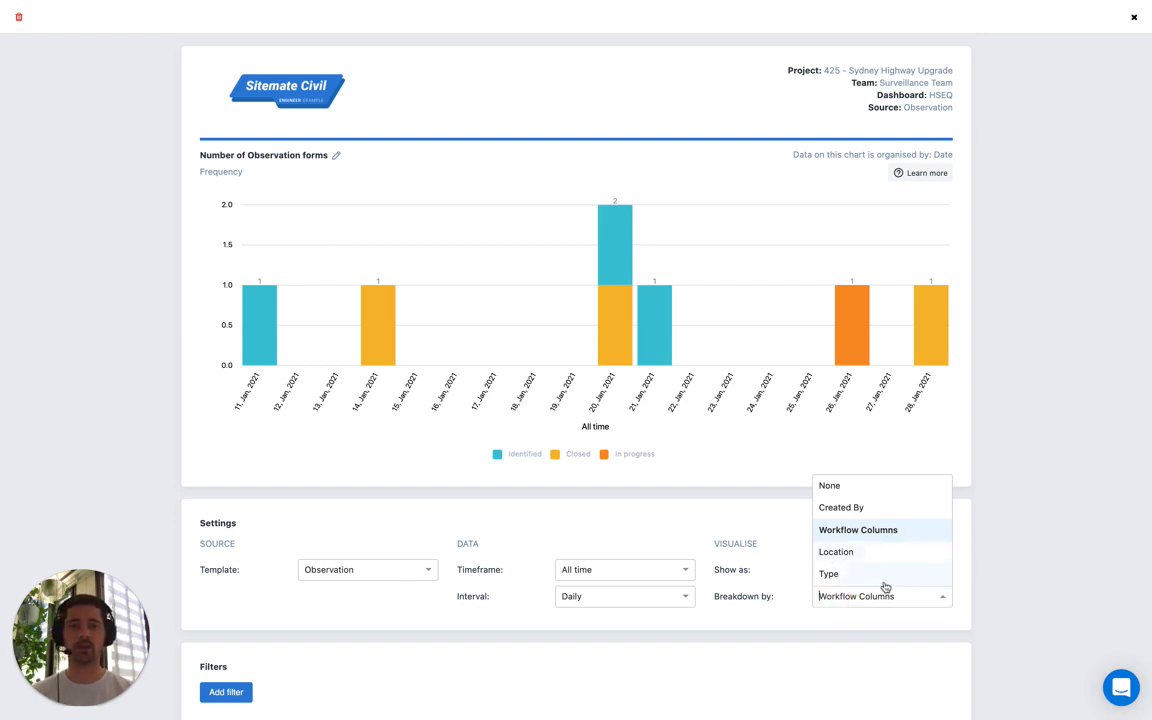
left_click(761, 530)
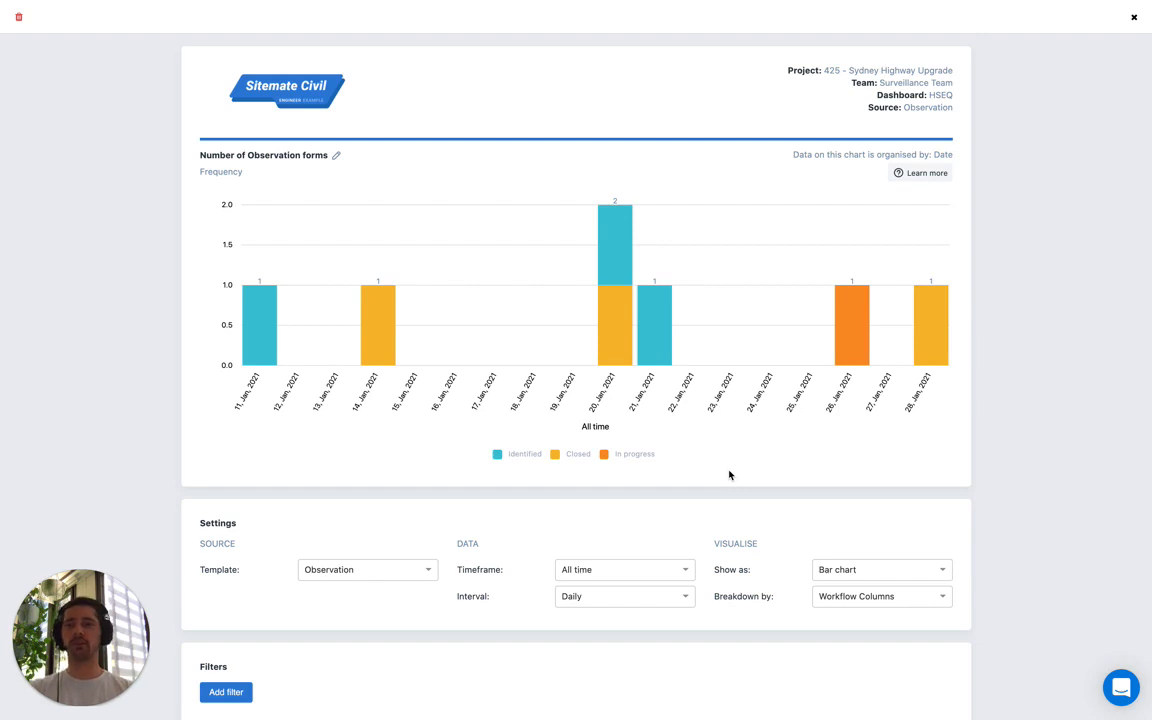
Step: Rename the chart as "Observations in January"
left_click(257, 159)
key("ctrl+a")
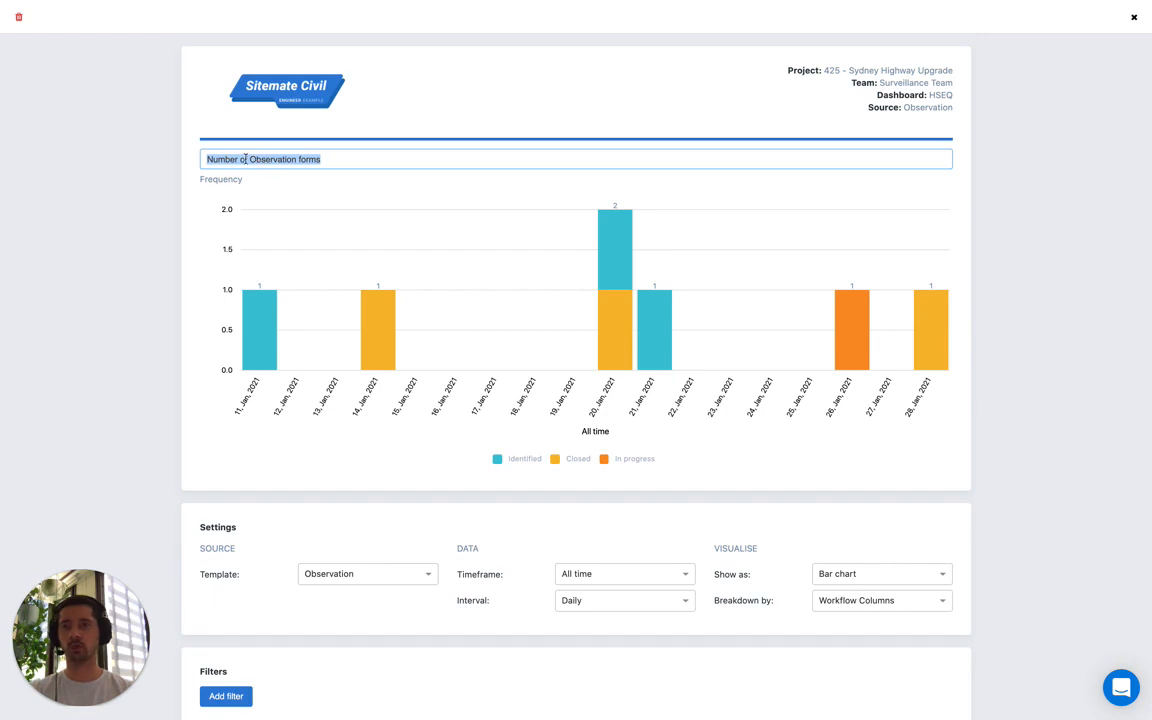
type("Obser")
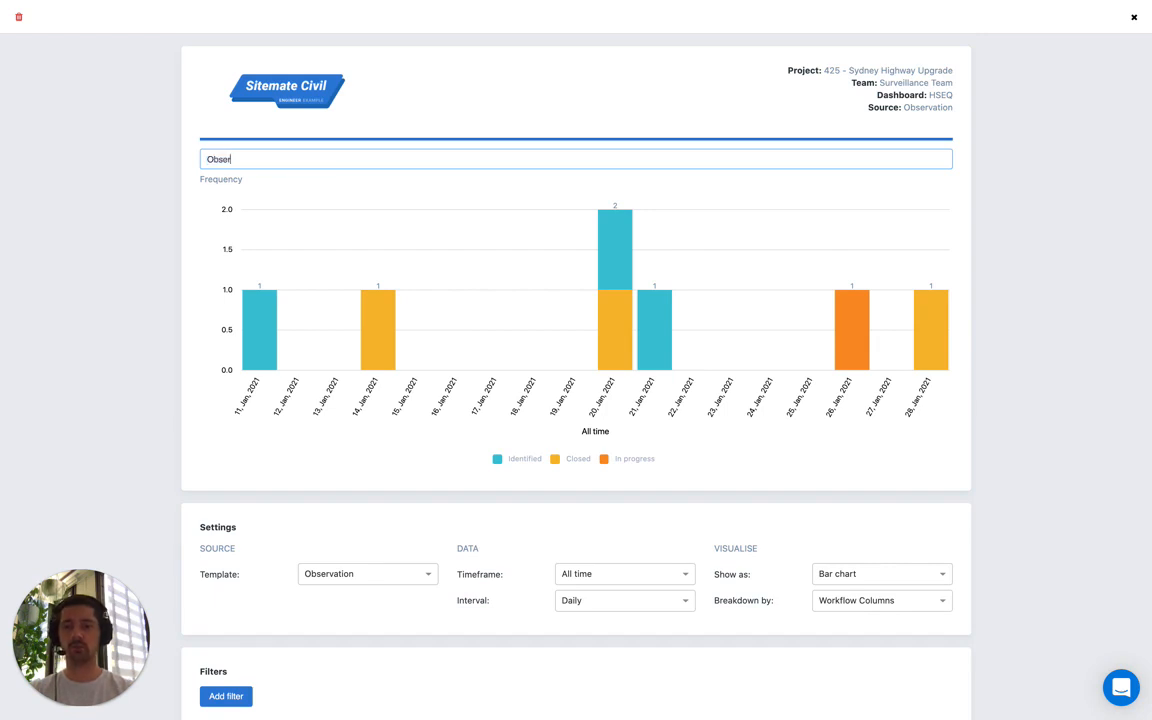
type("vations in Jnuary")
key("BackSpace")
key("BackSpace")
key("BackSpace")
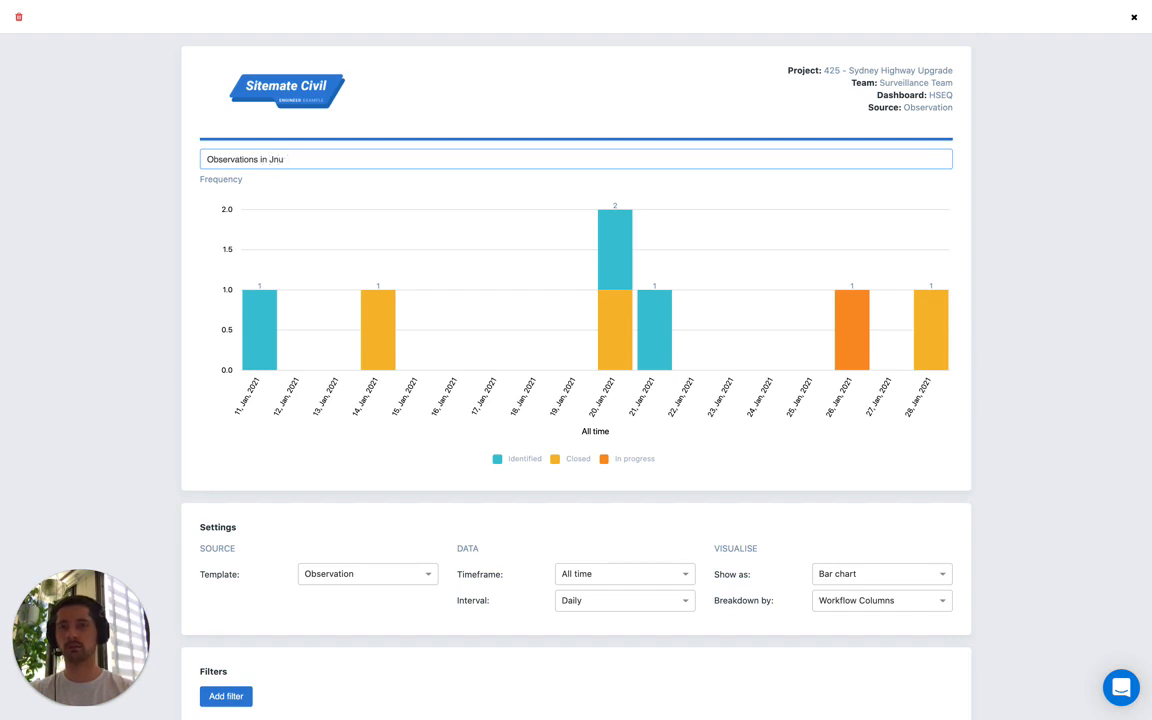
key("BackSpace")
key("BackSpace")
type("anuary")
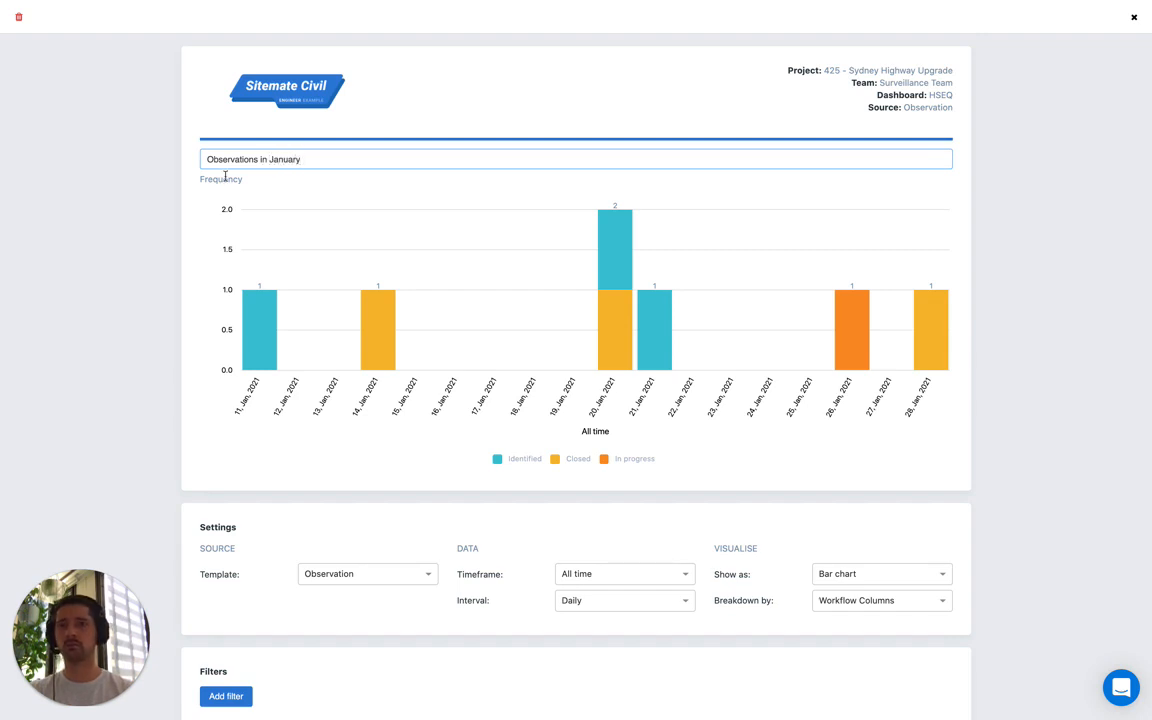
left_click(192, 222)
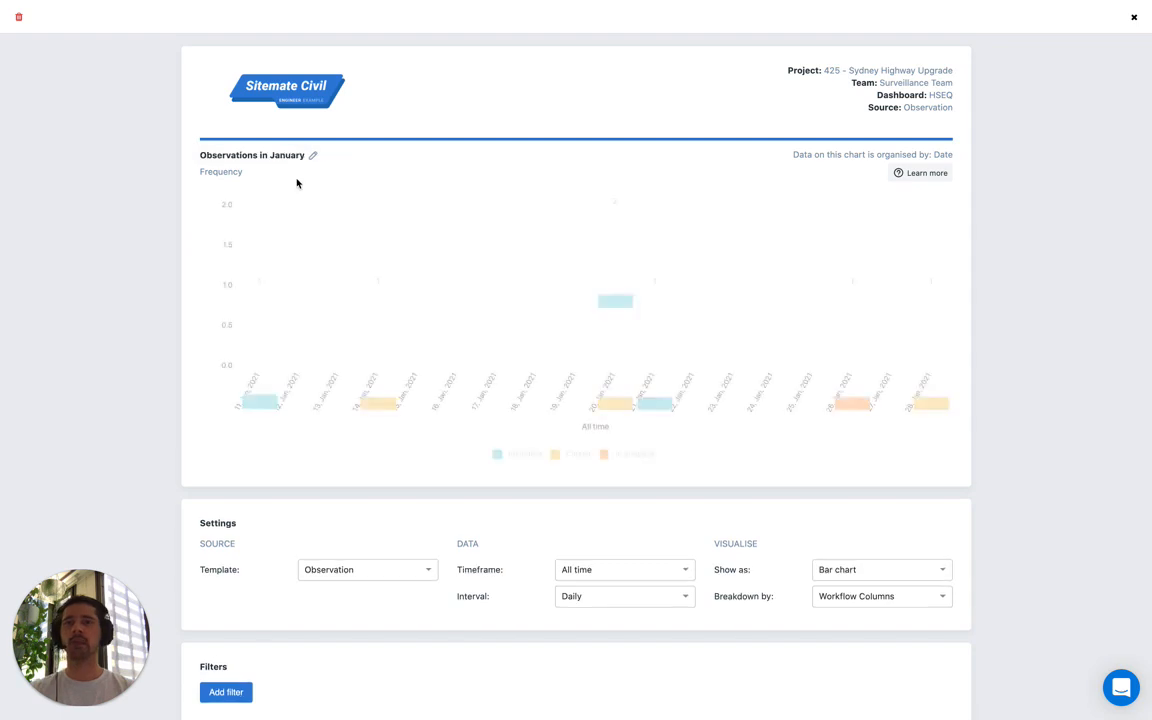